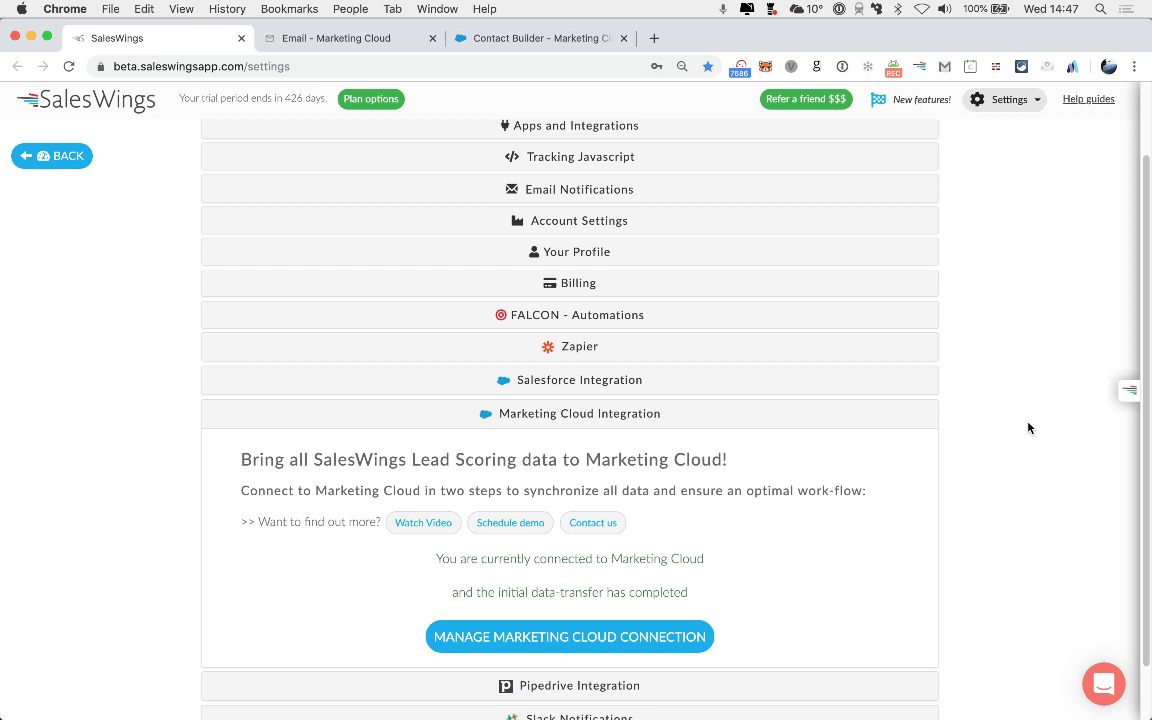
Check the connection and initial data-transfer status in the SalesWings Marketing Cloud Integration settings.
{"action": "scroll", "coordinate": [1028, 428], "scroll_direction": "down", "scroll_amount": 2}
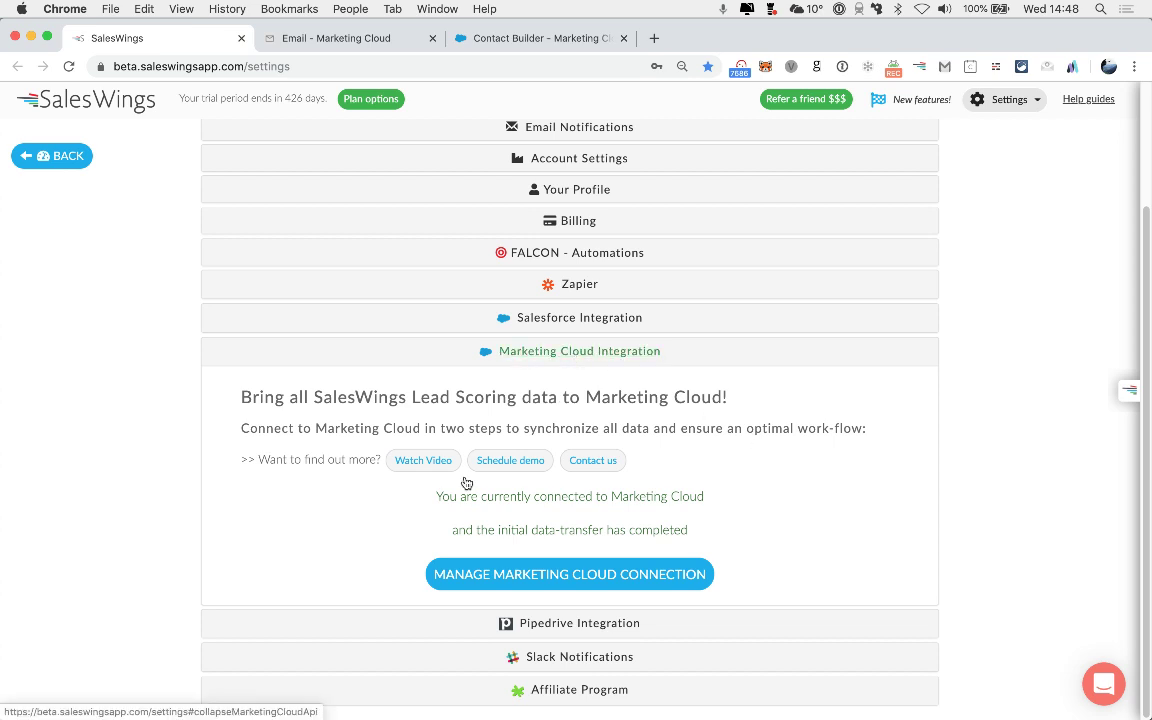
{"action": "left_click_drag", "start_coordinate": [437, 496], "coordinate": [732, 527]}
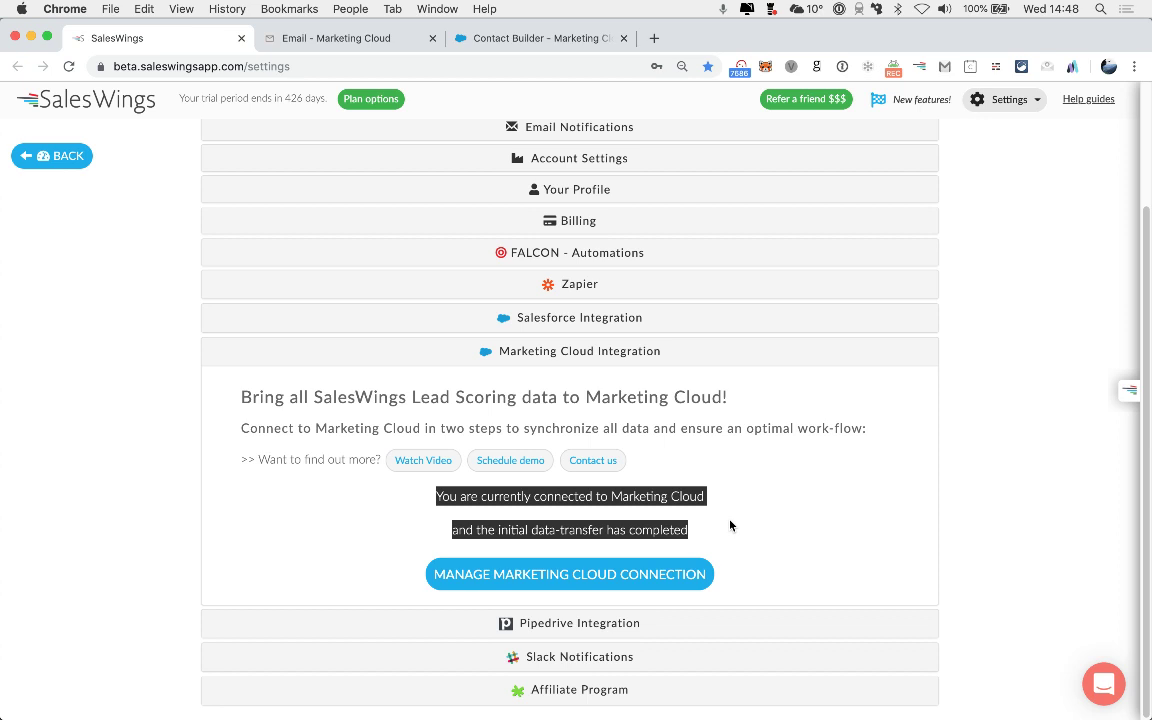
{"action": "left_click", "coordinate": [730, 525]}
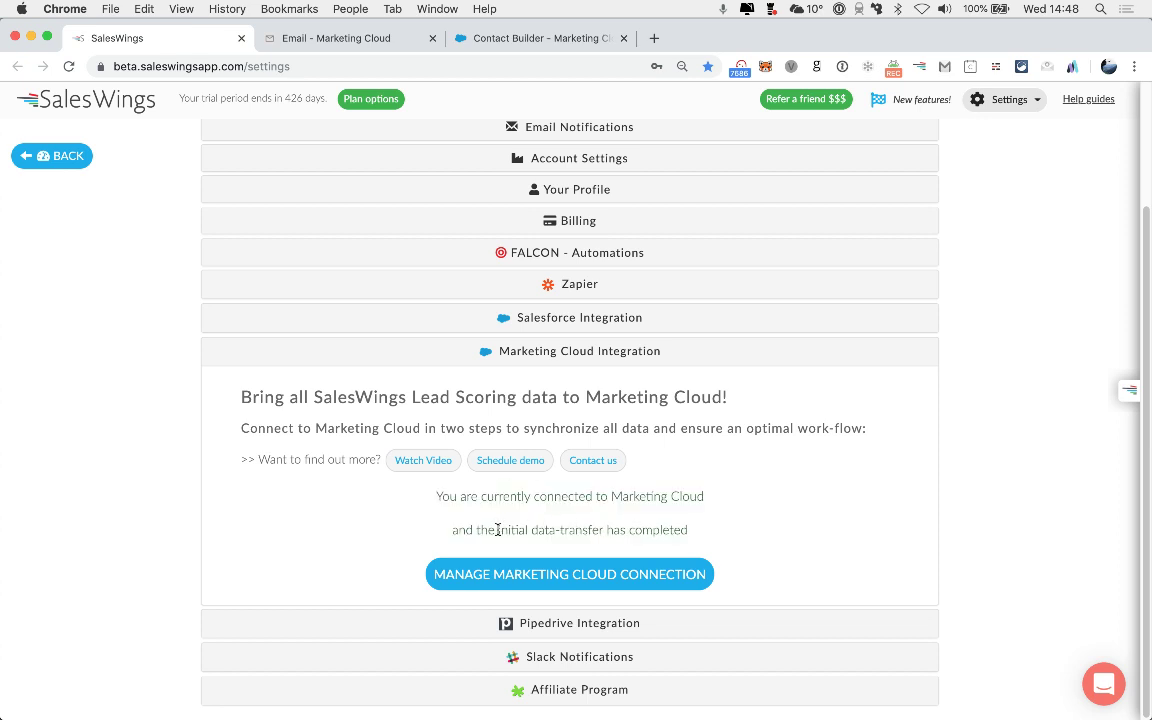
{"action": "left_click_drag", "start_coordinate": [498, 530], "coordinate": [694, 532]}
{"action": "left_click", "coordinate": [692, 535]}
{"action": "left_click", "coordinate": [616, 357]}
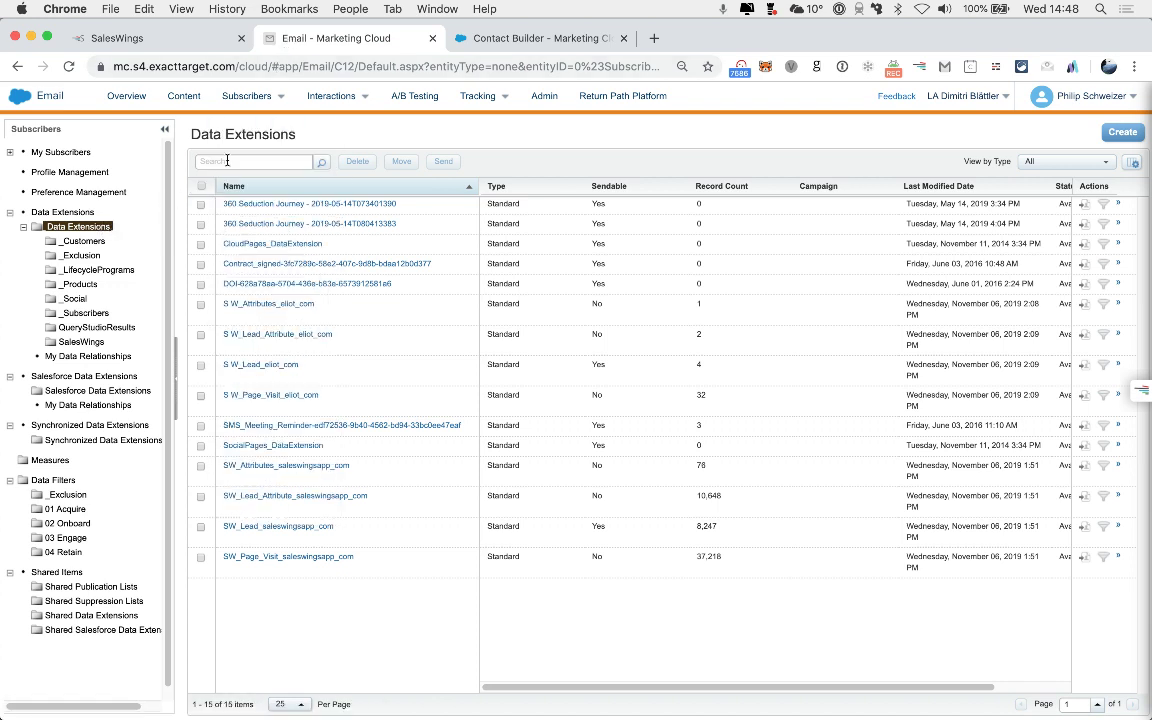
Search the Marketing Cloud Email data extensions for "sw".
{"action": "left_click", "coordinate": [227, 160]}
{"action": "type", "text": "sw"}
{"action": "left_click", "coordinate": [322, 163]}
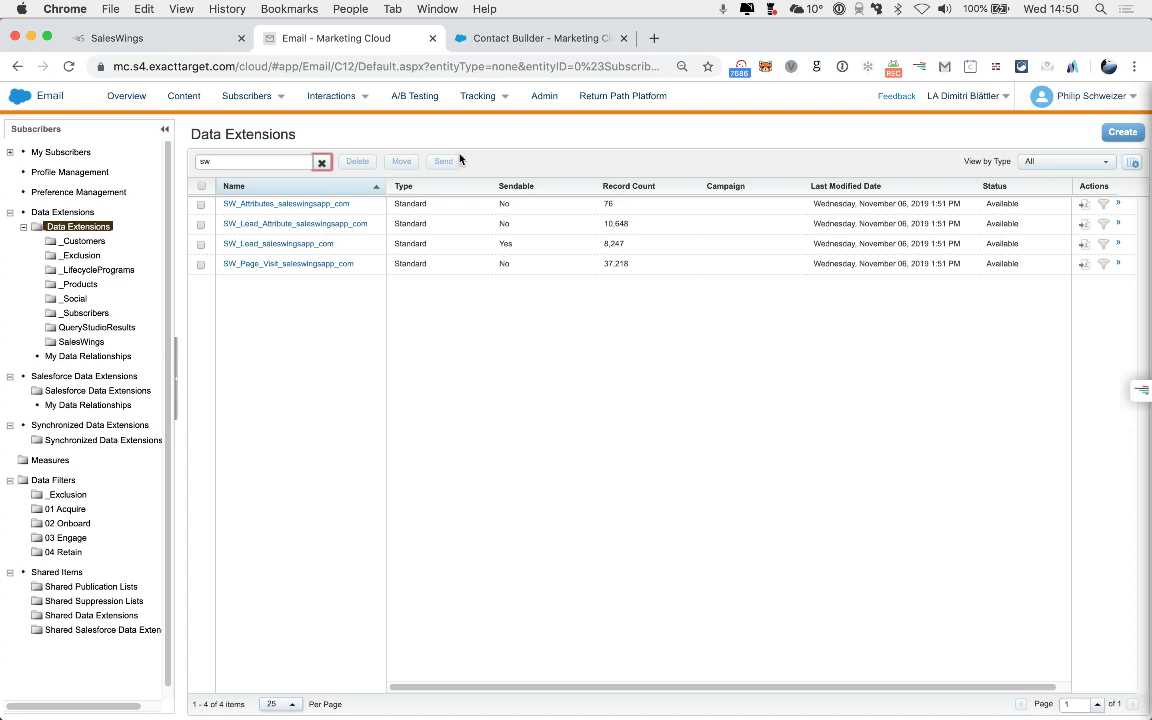
Switch to Marketing Cloud's Contact Builder and open it from the Audience Builder apps.
{"action": "left_click", "coordinate": [538, 40]}
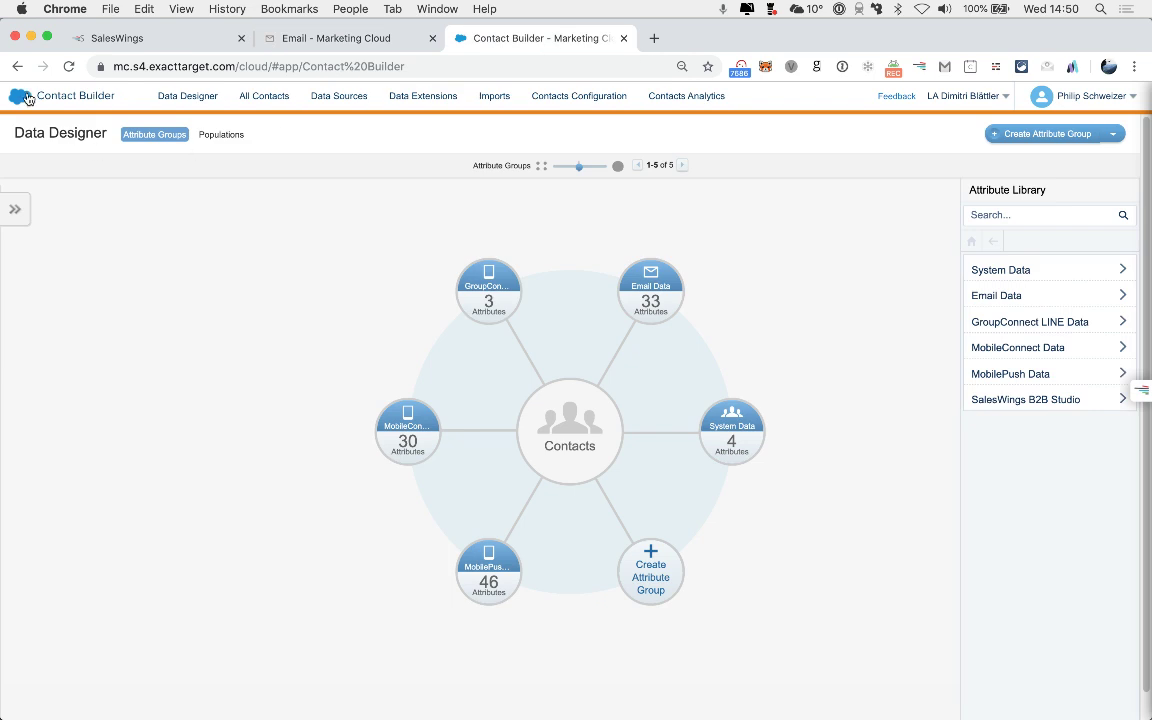
{"action": "mouse_move", "coordinate": [27, 98]}
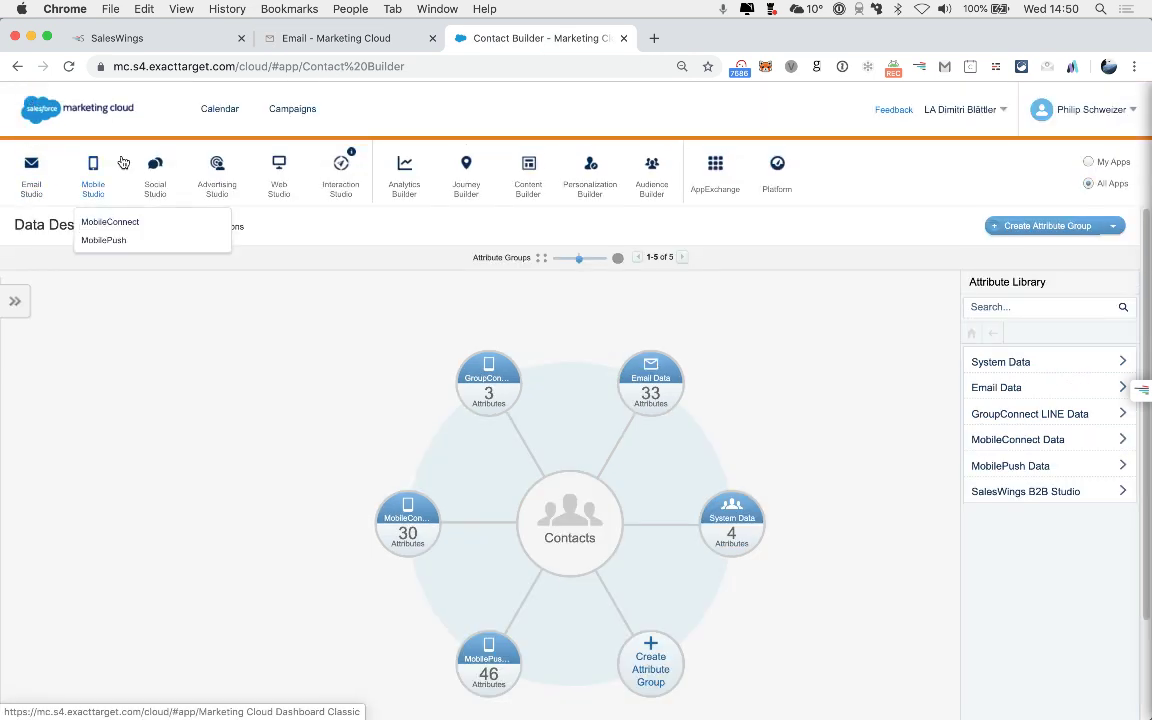
{"action": "mouse_move", "coordinate": [357, 190]}
{"action": "mouse_move", "coordinate": [652, 186]}
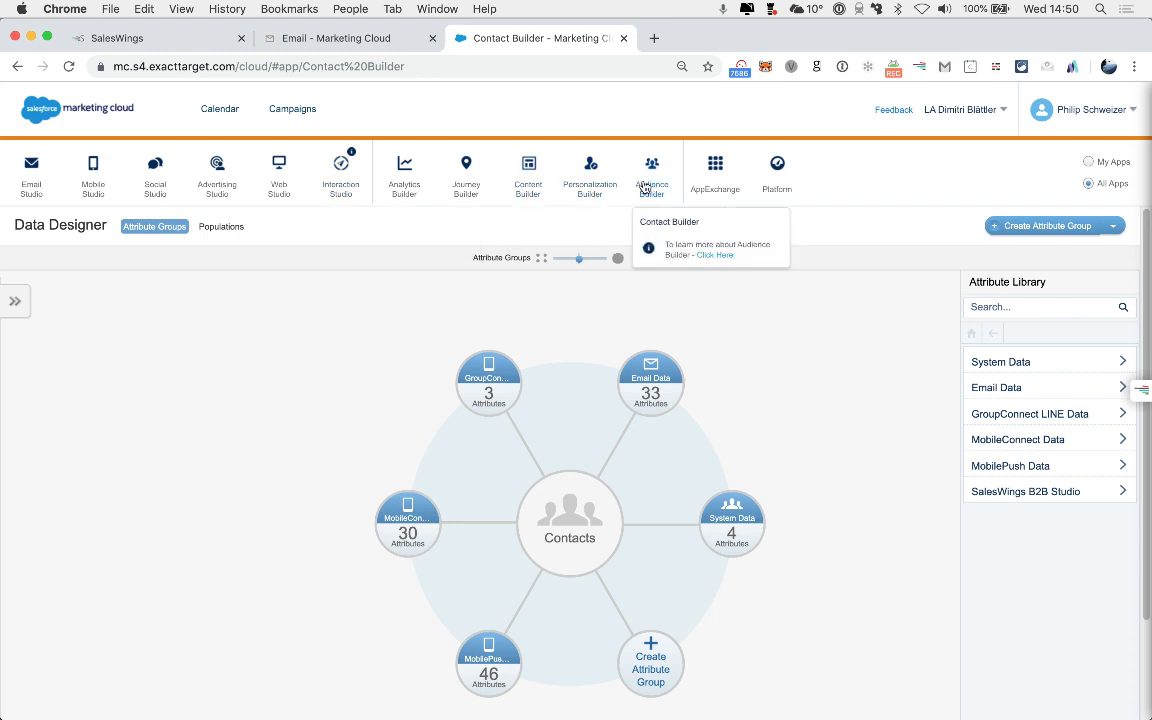
{"action": "left_click", "coordinate": [705, 229]}
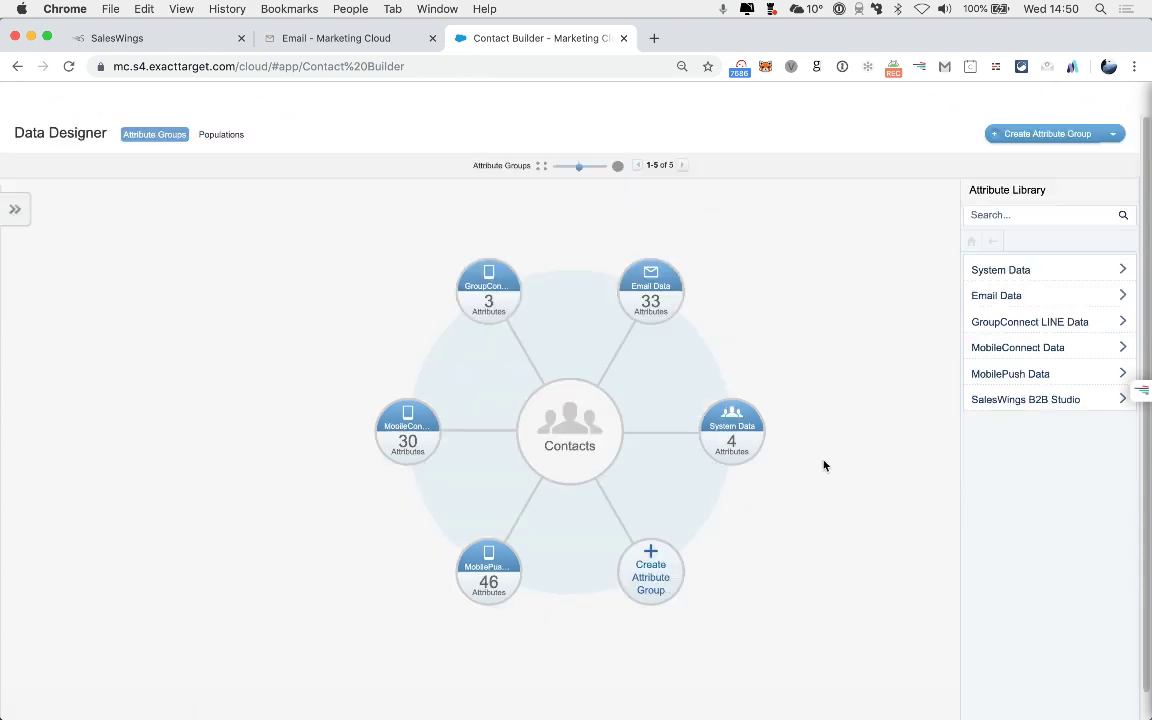
Create an attribute group named "SalesWings B2B Studio" with the airplane icon.
{"action": "left_click", "coordinate": [656, 578]}
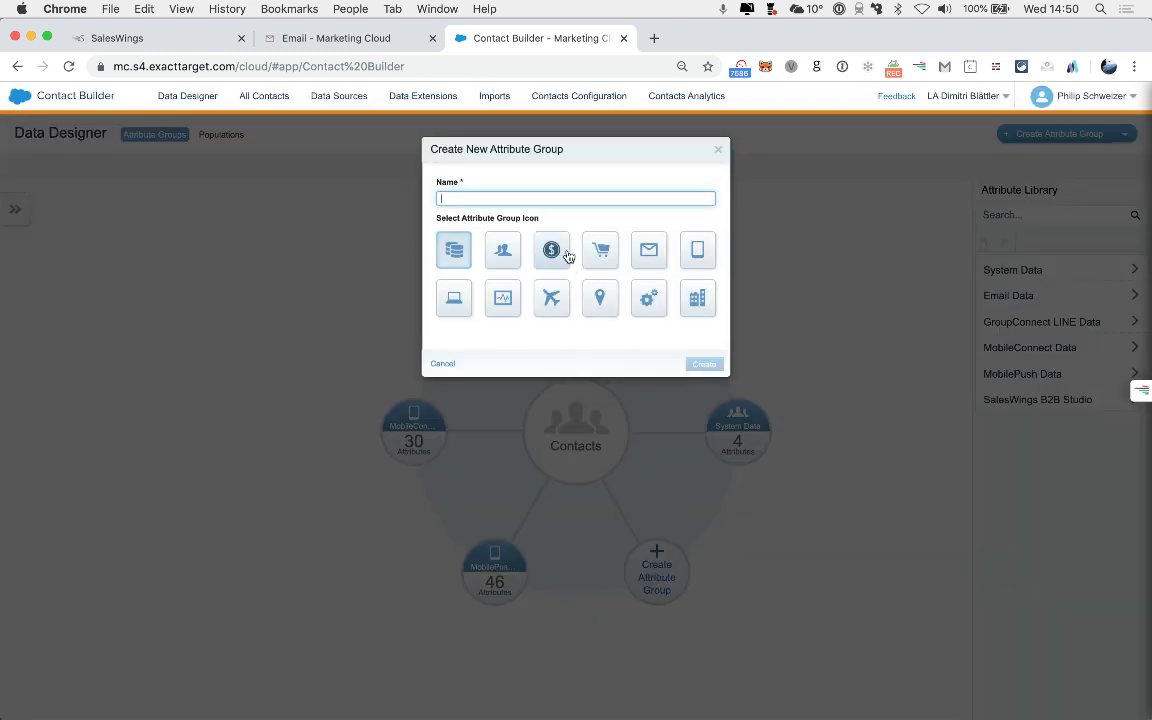
{"action": "type", "text": "SalesWings"}
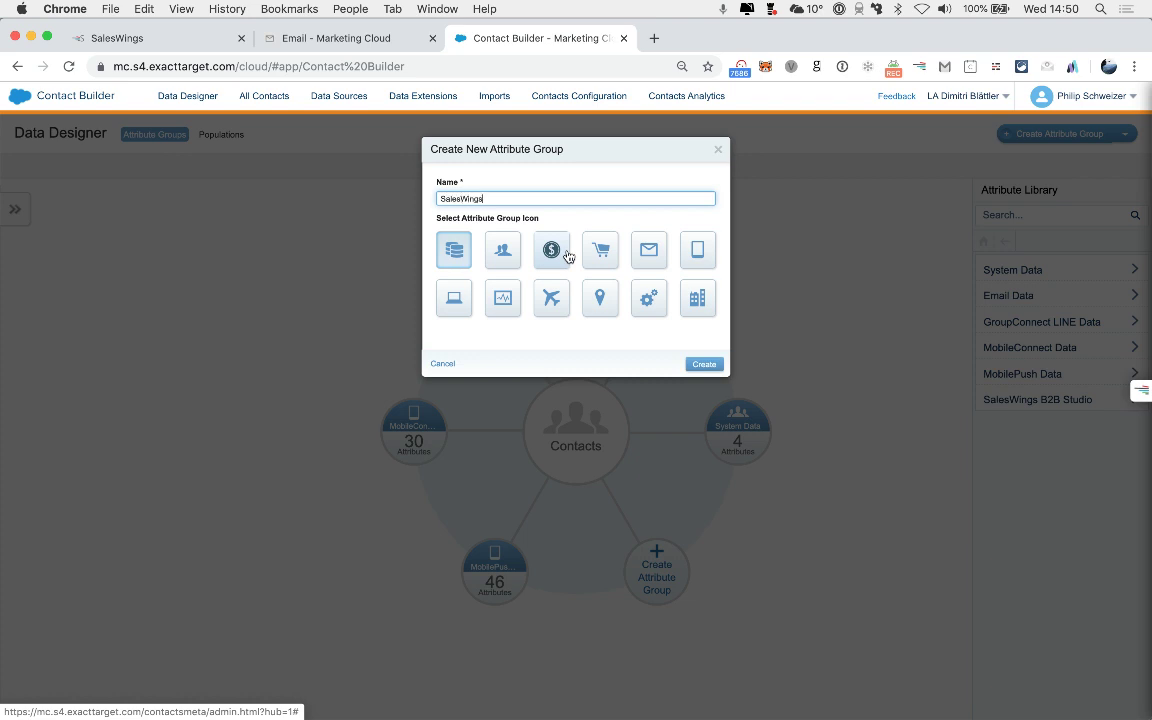
{"action": "type", "text": " B2B Studio"}
{"action": "left_click", "coordinate": [563, 300]}
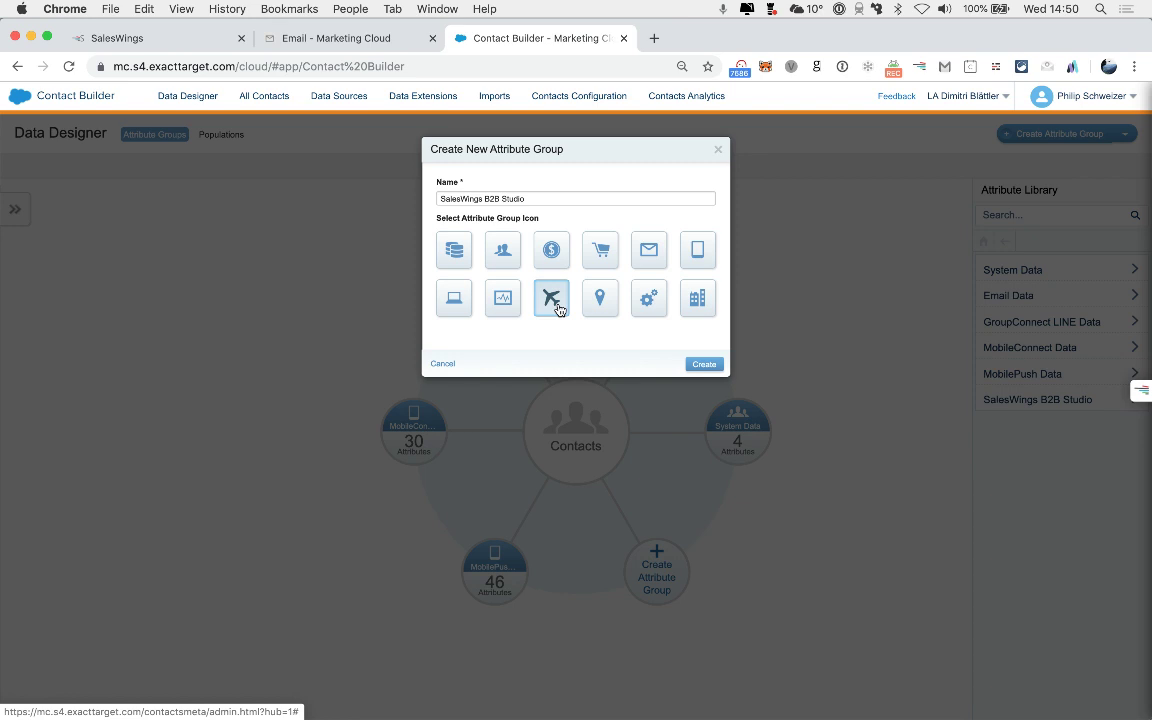
{"action": "left_click", "coordinate": [705, 365]}
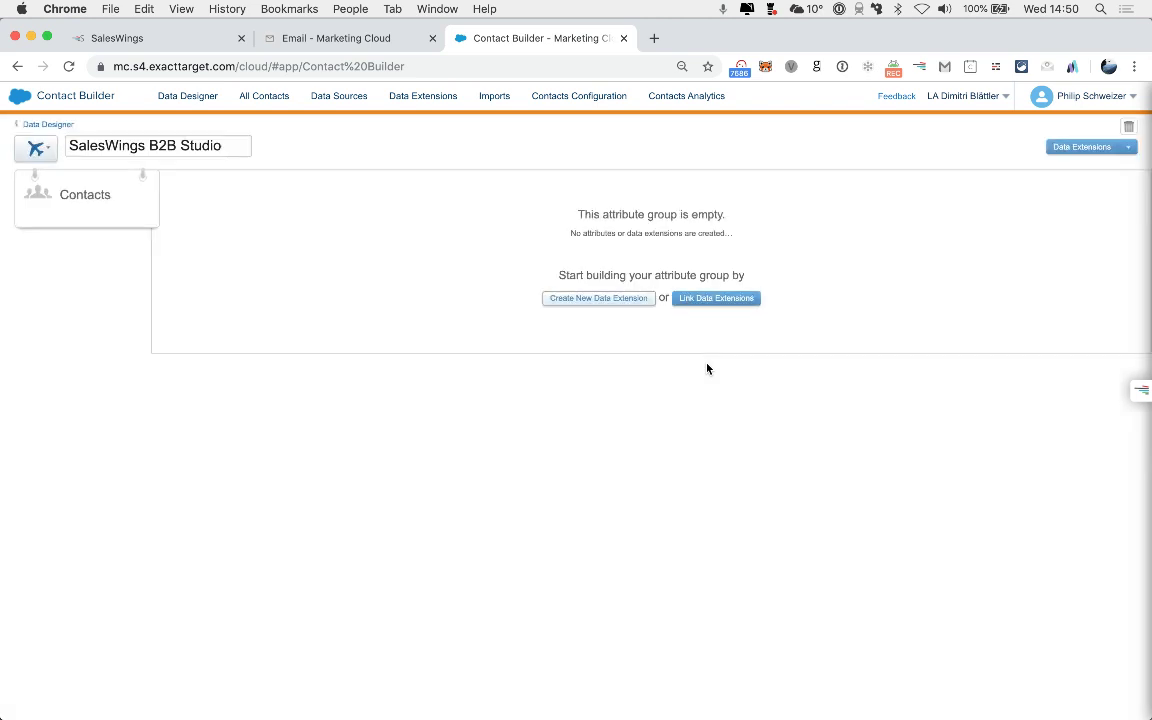
Link the SW_Lead_saleswingsapp_com data extension to Customer Data by matching Email Address to Email, and save the data model change.
{"action": "left_click", "coordinate": [698, 301]}
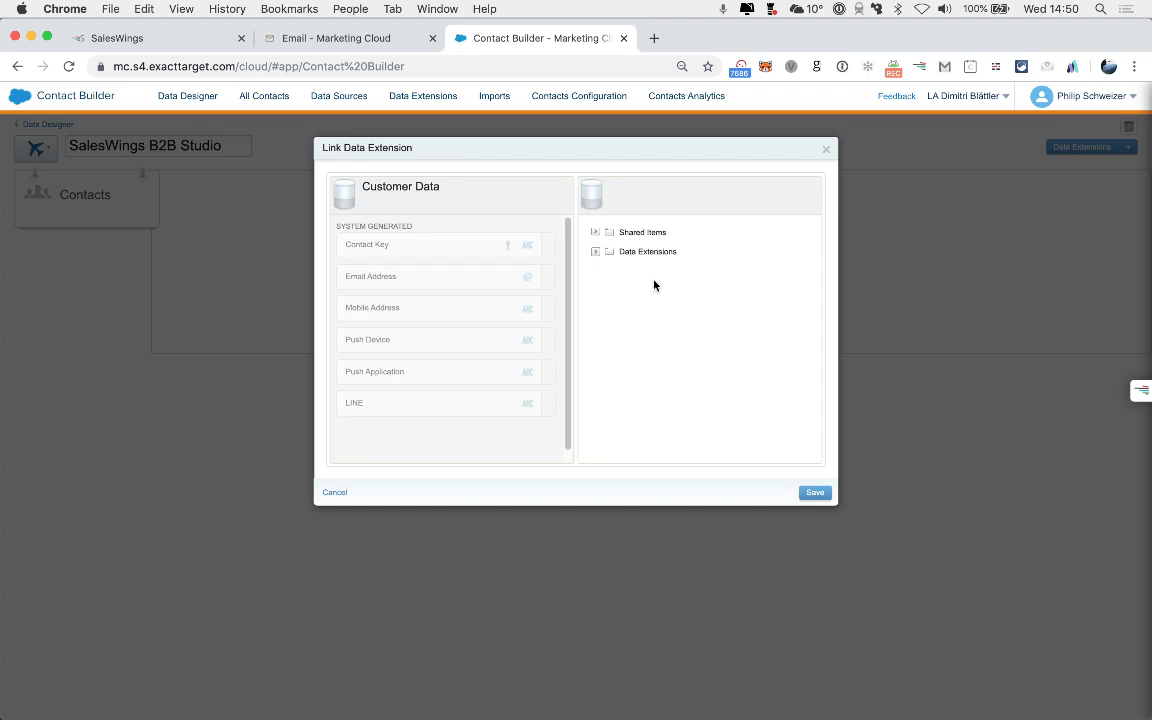
{"action": "left_click", "coordinate": [595, 252]}
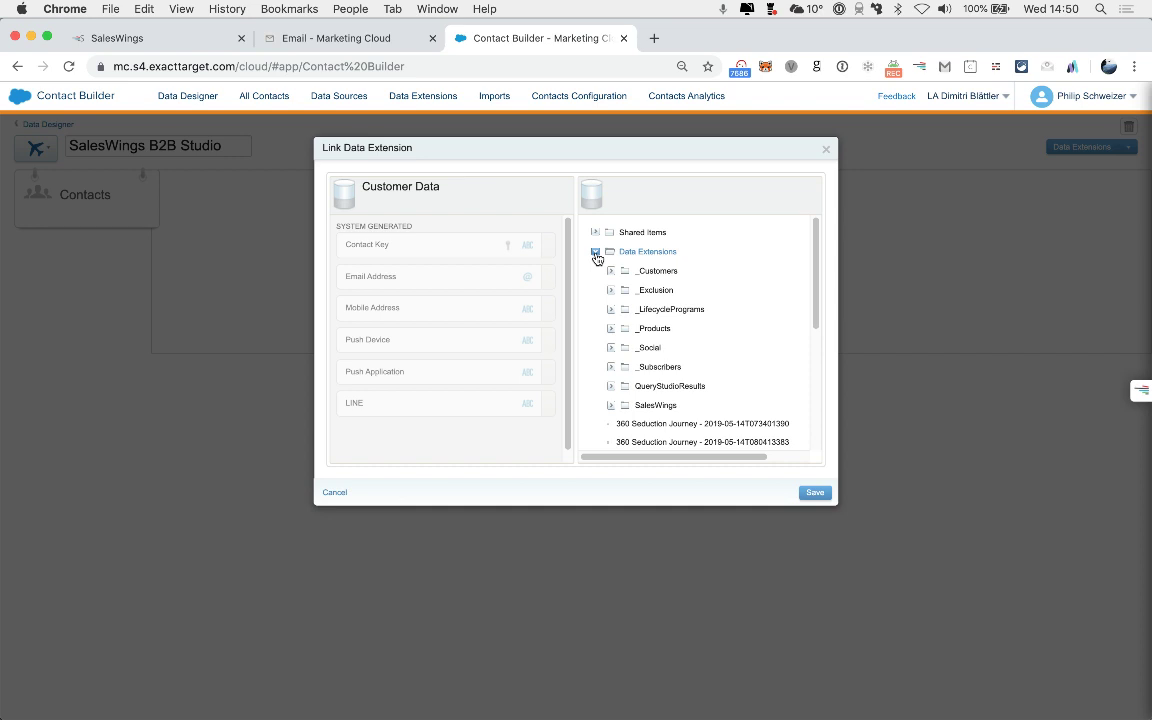
{"action": "scroll", "coordinate": [658, 368], "scroll_direction": "down", "scroll_amount": 5}
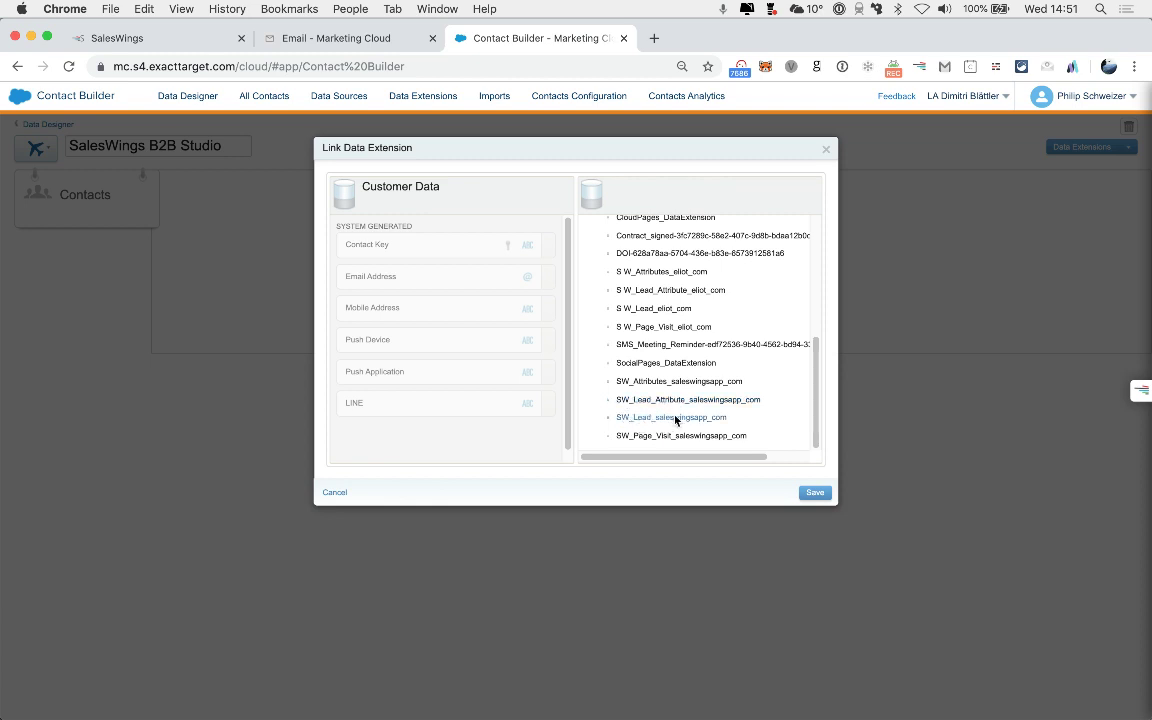
{"action": "left_click", "coordinate": [675, 418]}
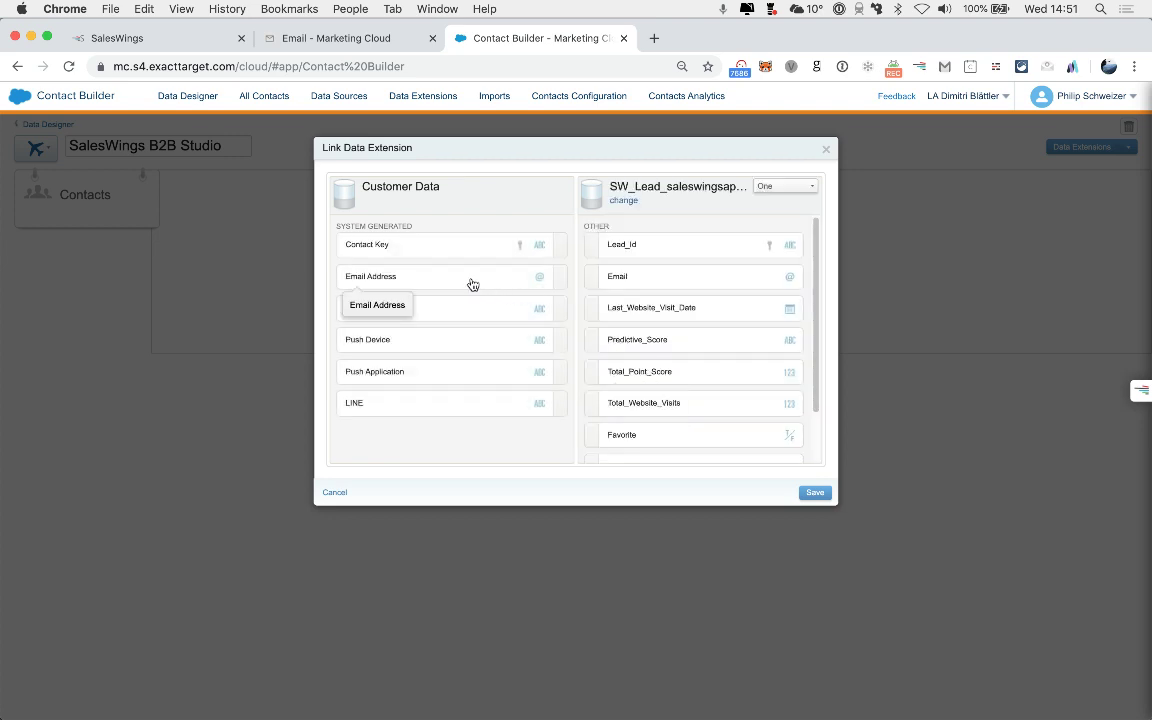
{"action": "left_click", "coordinate": [407, 280]}
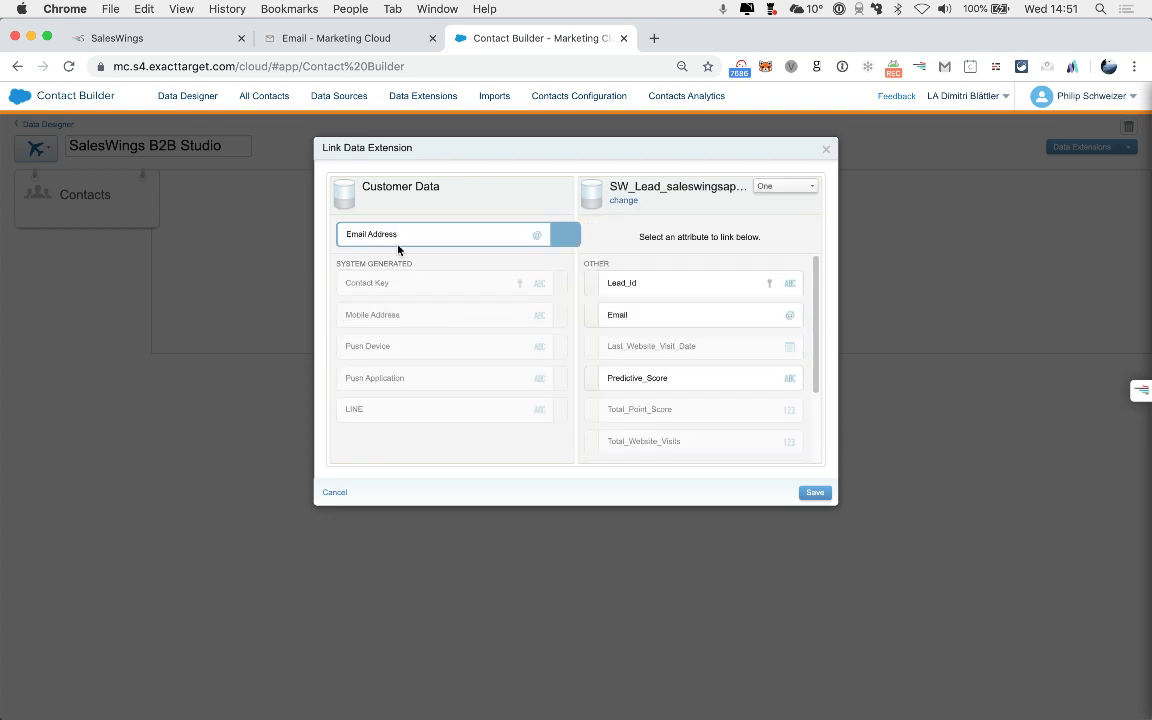
{"action": "left_click", "coordinate": [647, 318]}
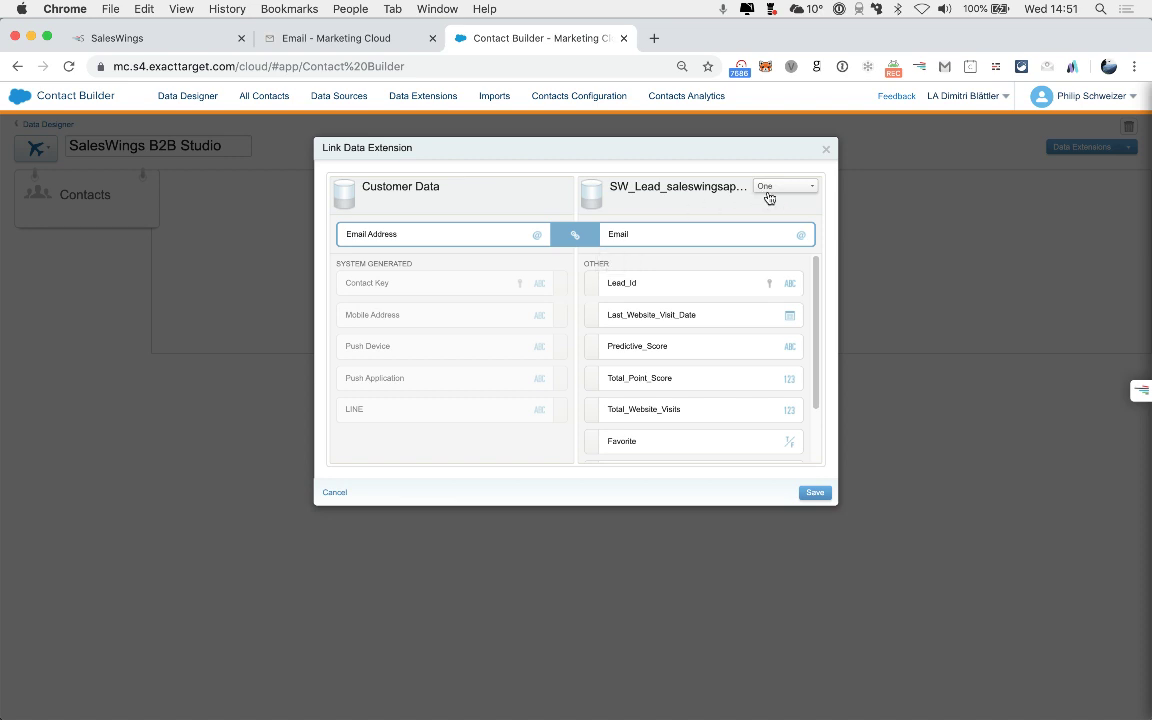
{"action": "left_click", "coordinate": [818, 495]}
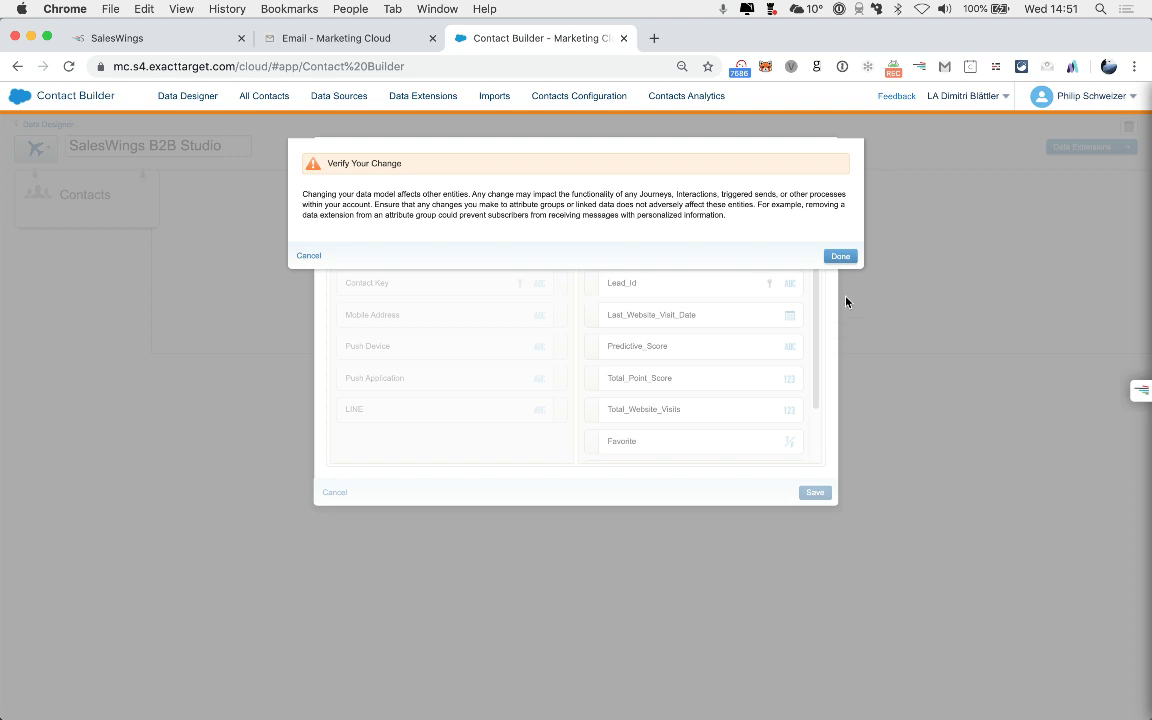
{"action": "left_click", "coordinate": [840, 257]}
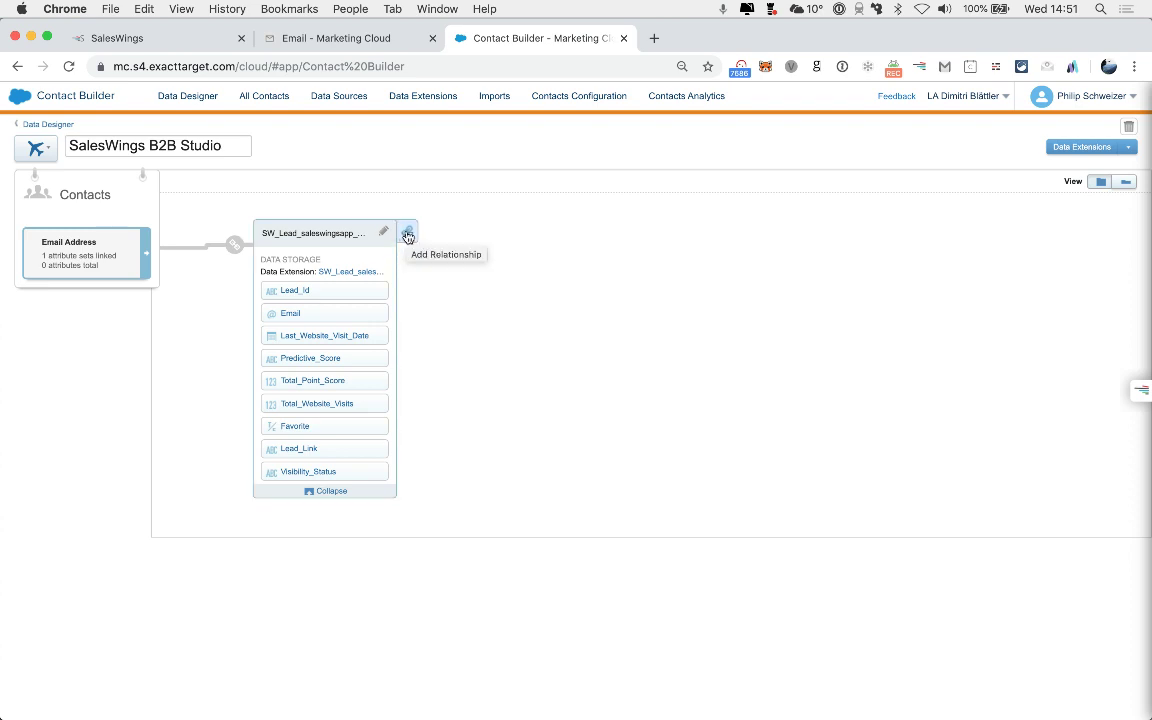
Add a one-to-many relationship from SW_Lead_saleswingsapp_com to SW_Page_Visit_saleswingsapp_com, matching Lead_Id on both sides, and save it.
{"action": "left_click", "coordinate": [408, 235]}
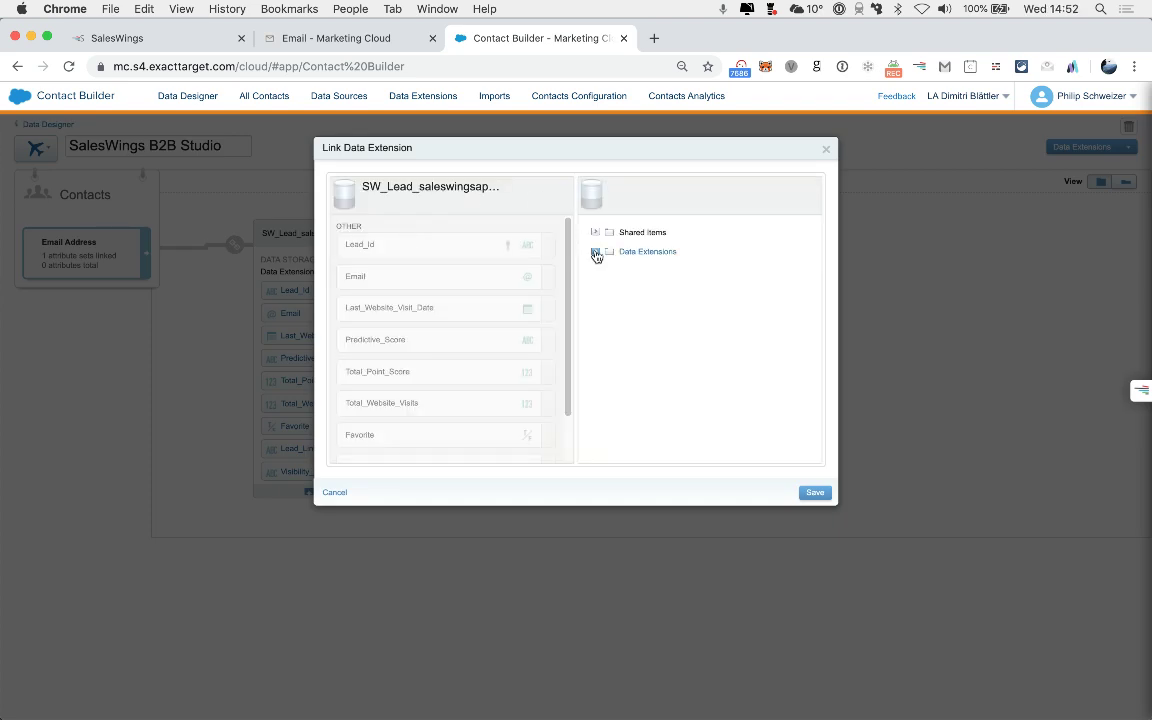
{"action": "left_click", "coordinate": [596, 253]}
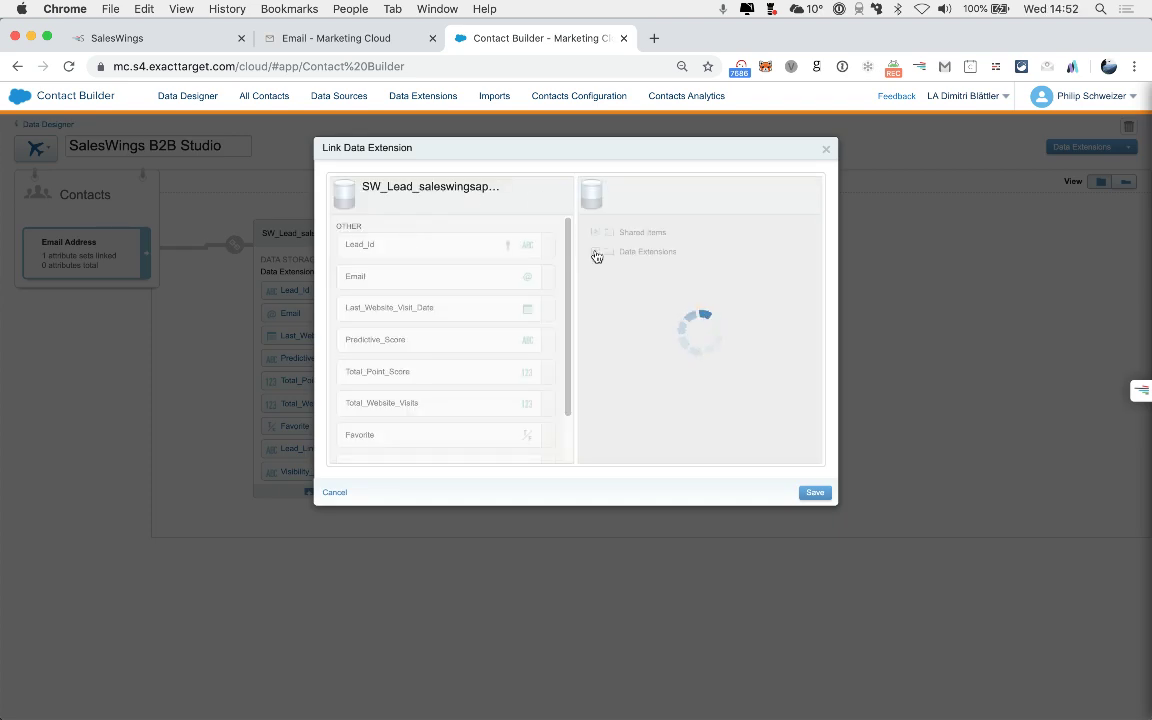
{"action": "scroll", "coordinate": [670, 373], "scroll_direction": "down", "scroll_amount": 5}
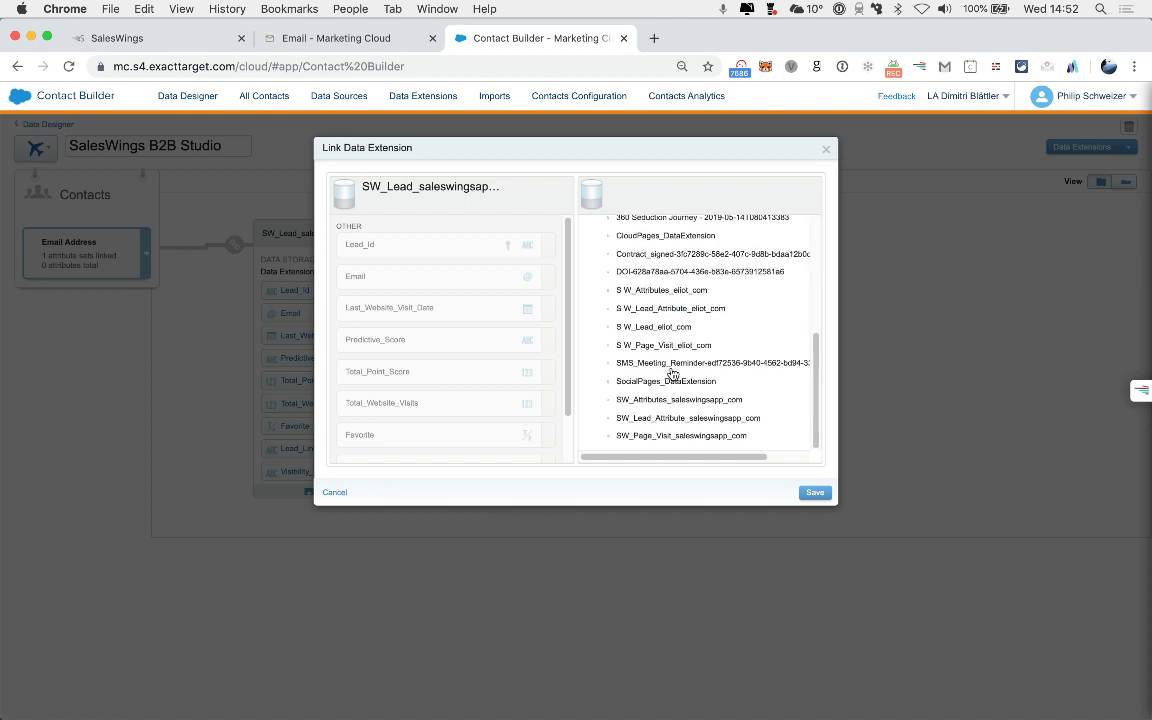
{"action": "left_click", "coordinate": [663, 437]}
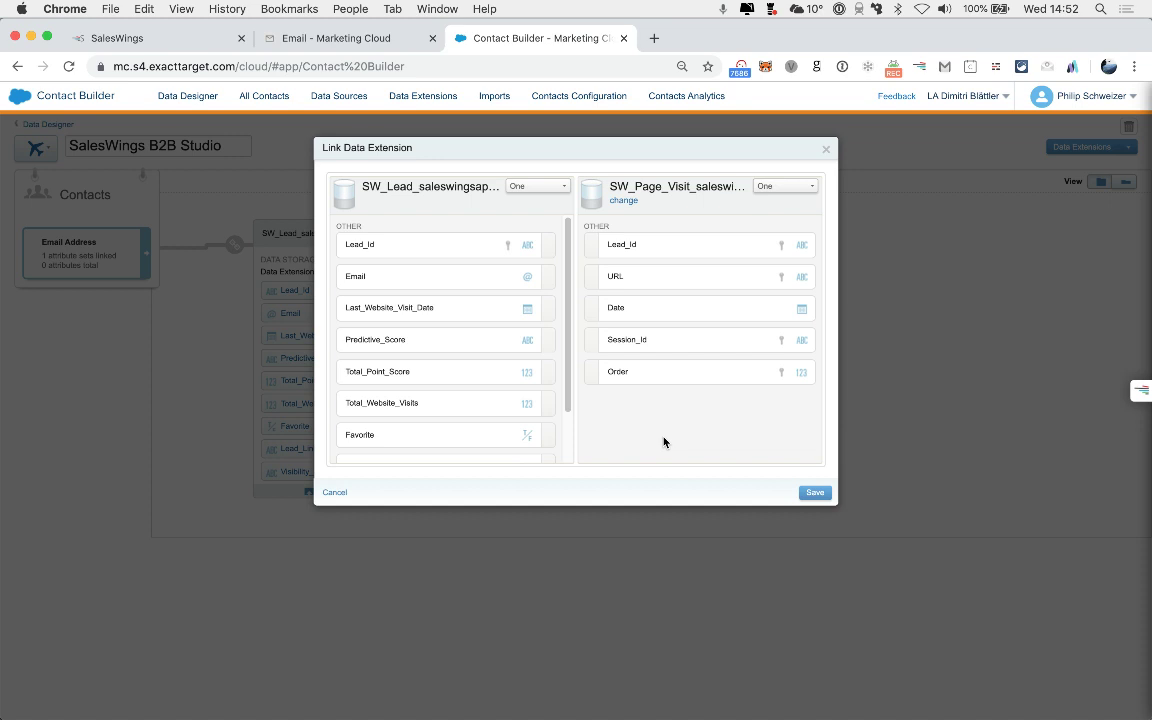
{"action": "left_click", "coordinate": [455, 250]}
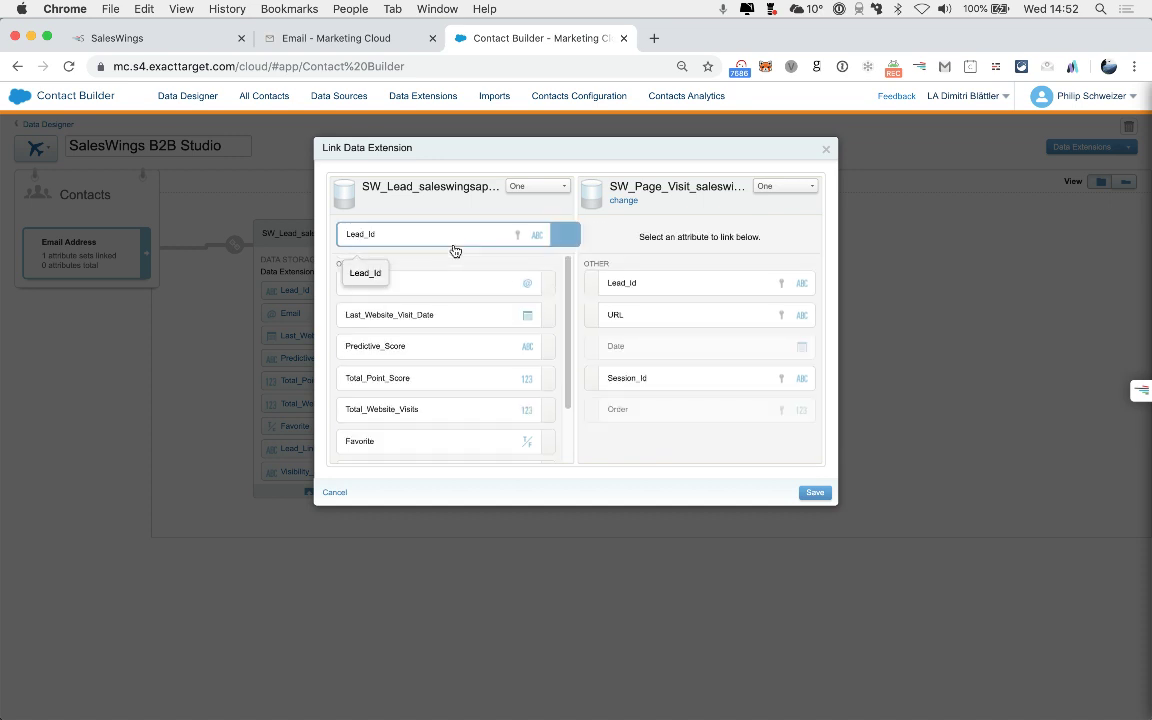
{"action": "left_click", "coordinate": [658, 285]}
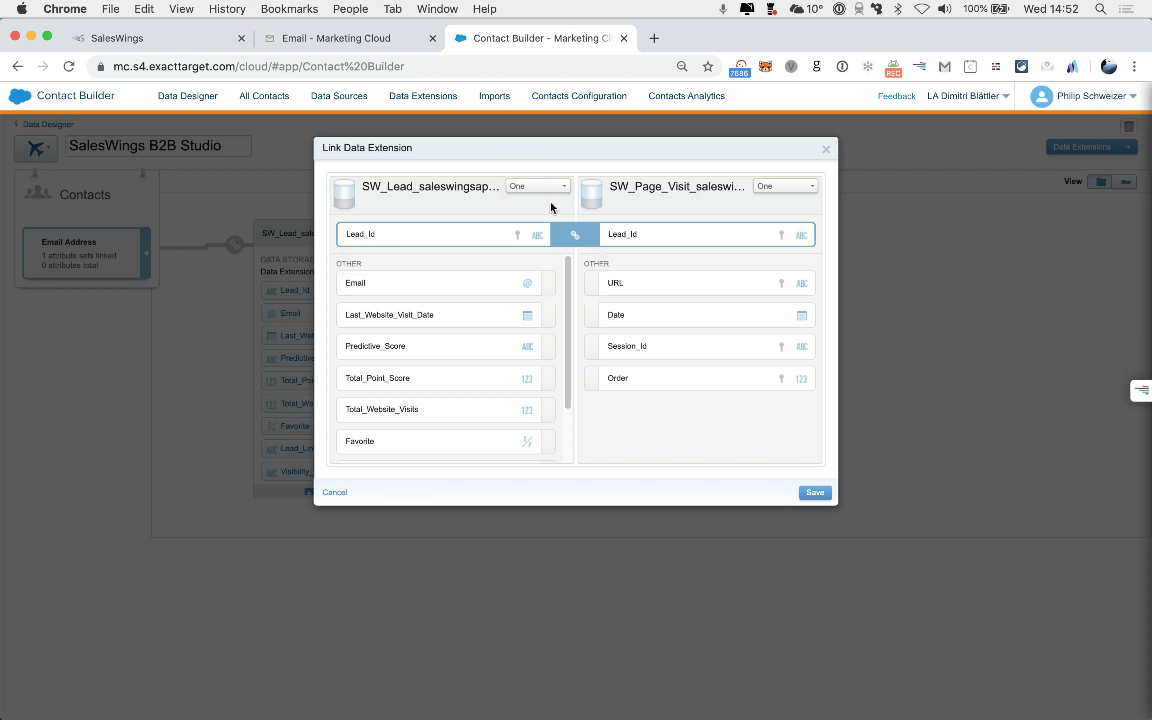
{"action": "left_click", "coordinate": [776, 188]}
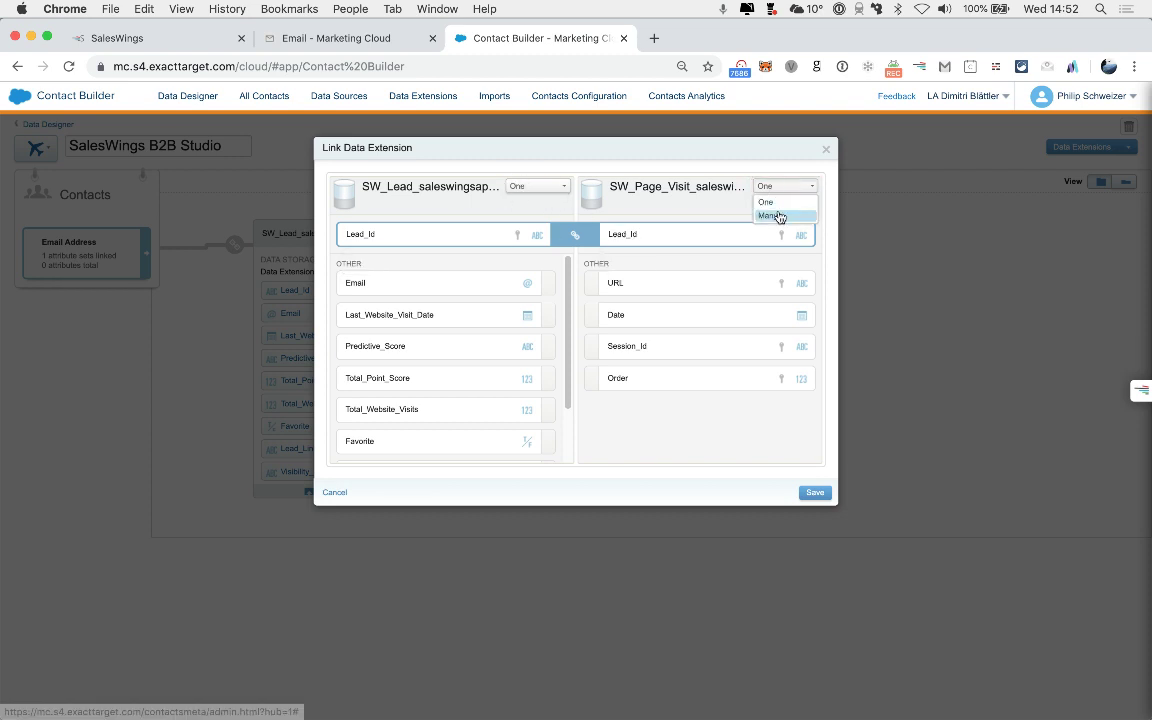
{"action": "left_click", "coordinate": [779, 213]}
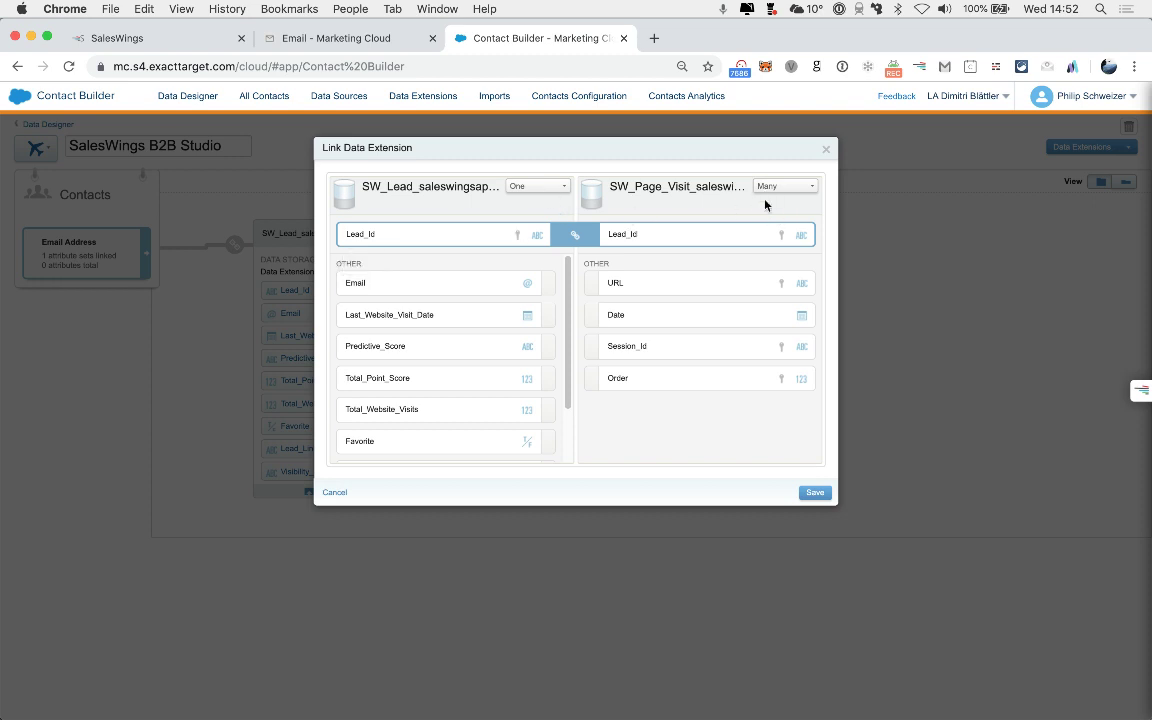
{"action": "left_click", "coordinate": [815, 494]}
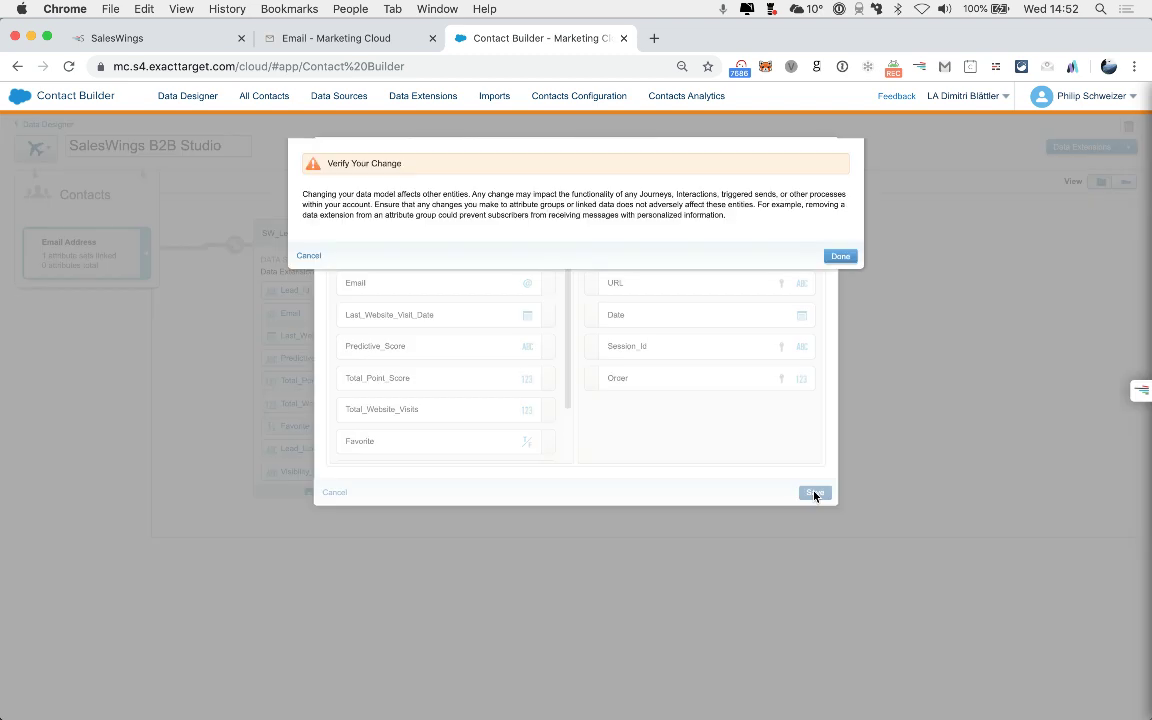
{"action": "left_click", "coordinate": [840, 257]}
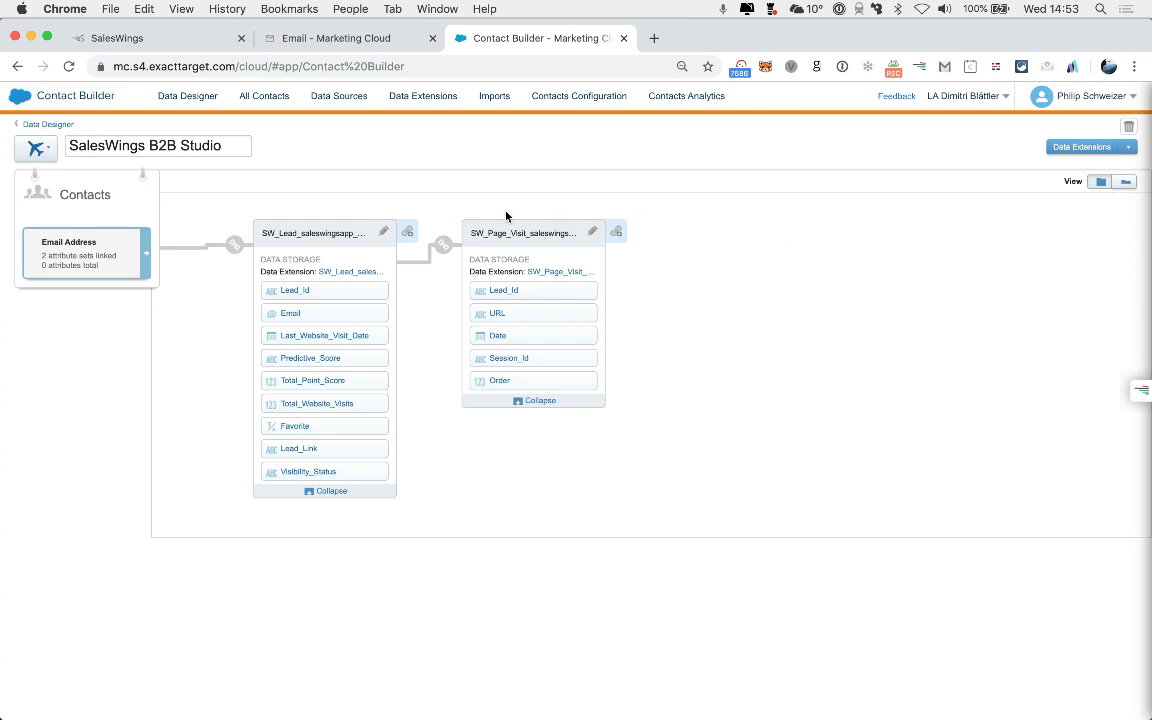
Add a one-to-many relationship from SW_Lead_saleswingsapp_com to SW_Lead_Attribute_saleswingsapp_com, matching Lead_Id on both sides, and save the data model change.
{"action": "left_click", "coordinate": [407, 234]}
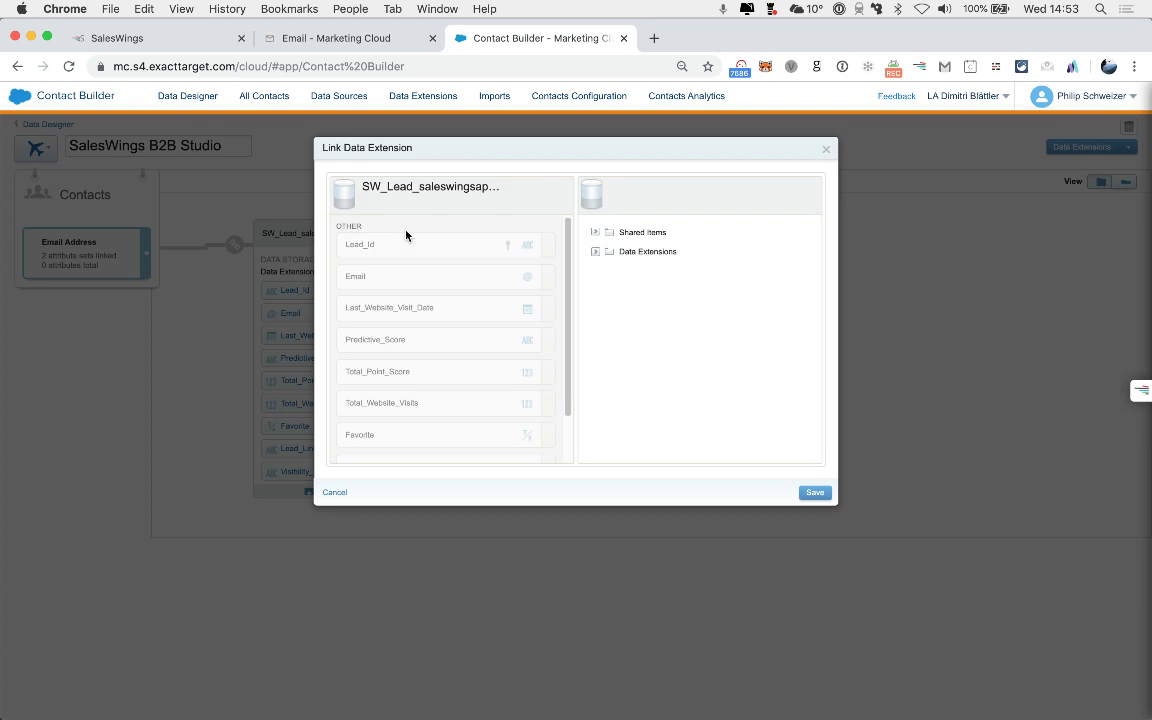
{"action": "left_click", "coordinate": [594, 253]}
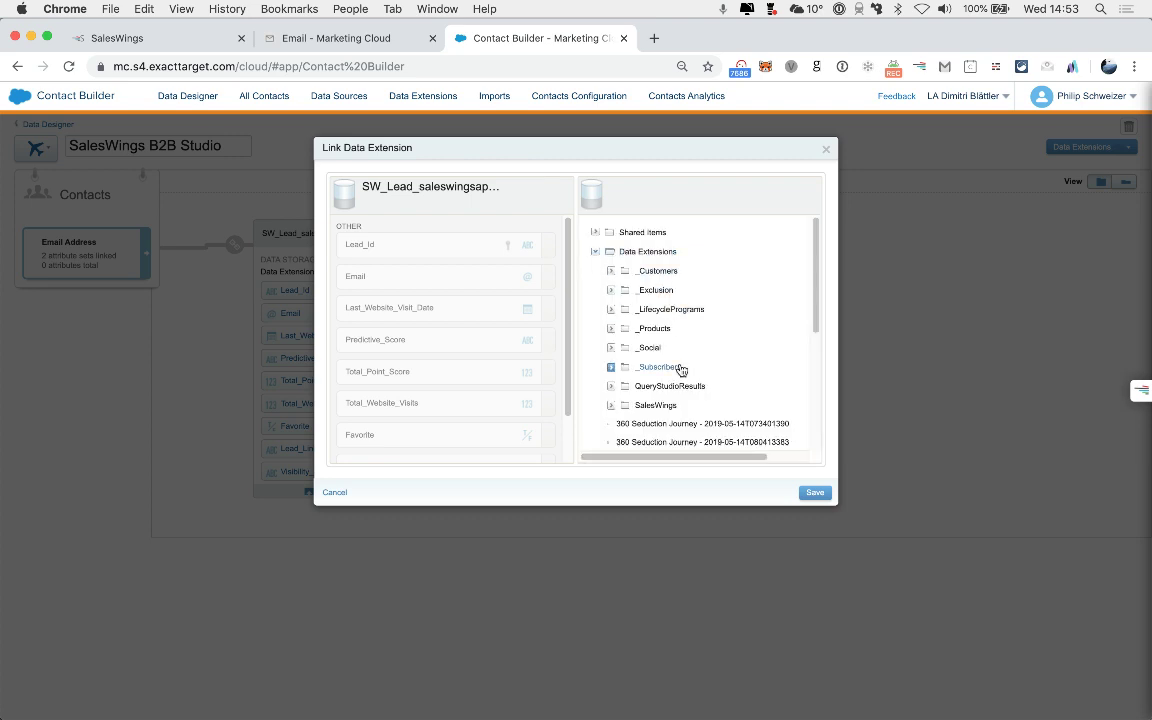
{"action": "scroll", "coordinate": [681, 370], "scroll_direction": "down", "scroll_amount": 5}
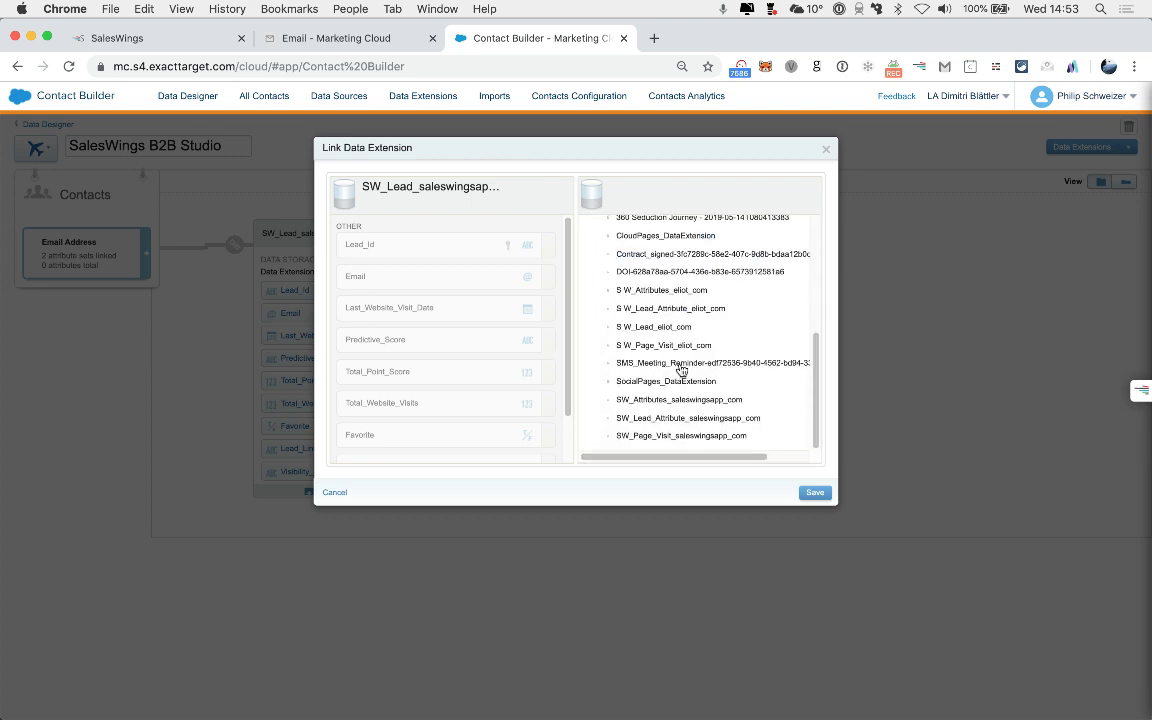
{"action": "left_click", "coordinate": [672, 419]}
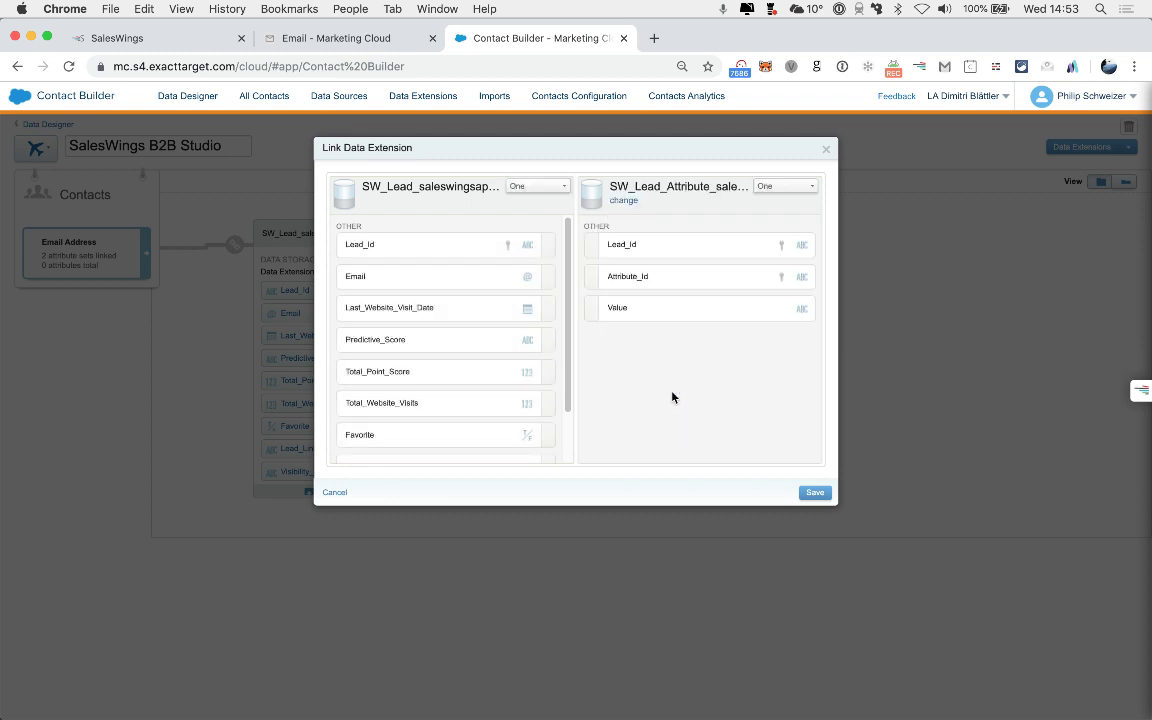
{"action": "left_click", "coordinate": [454, 245]}
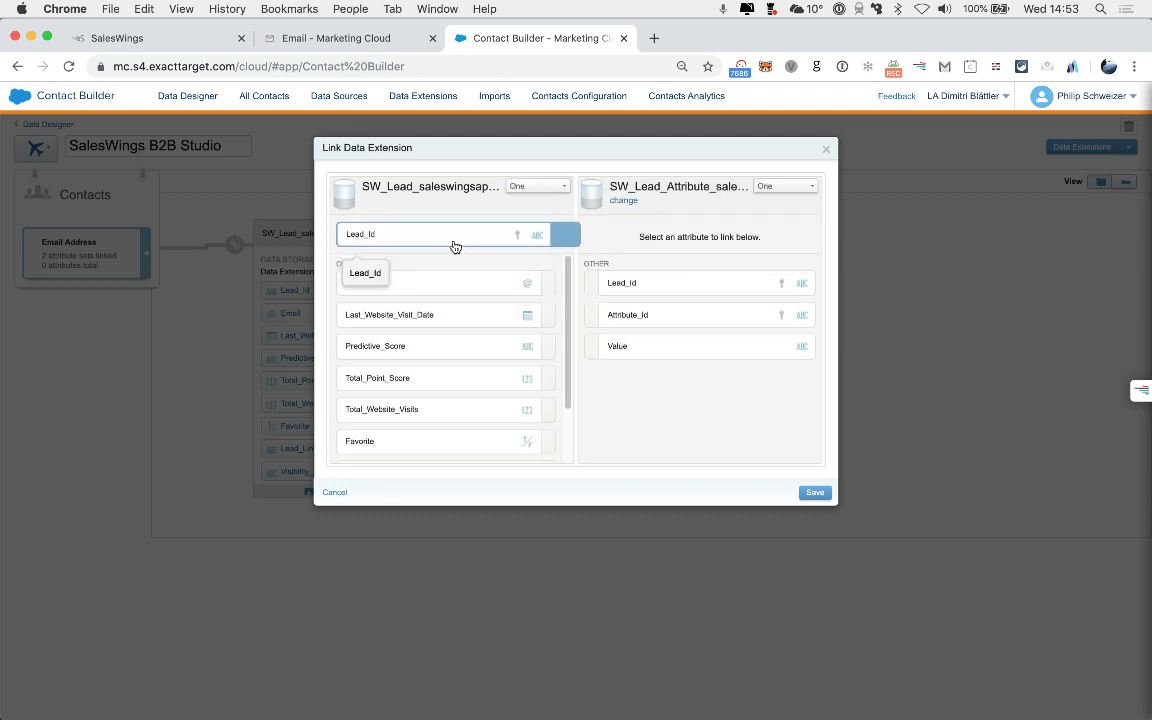
{"action": "left_click", "coordinate": [675, 284]}
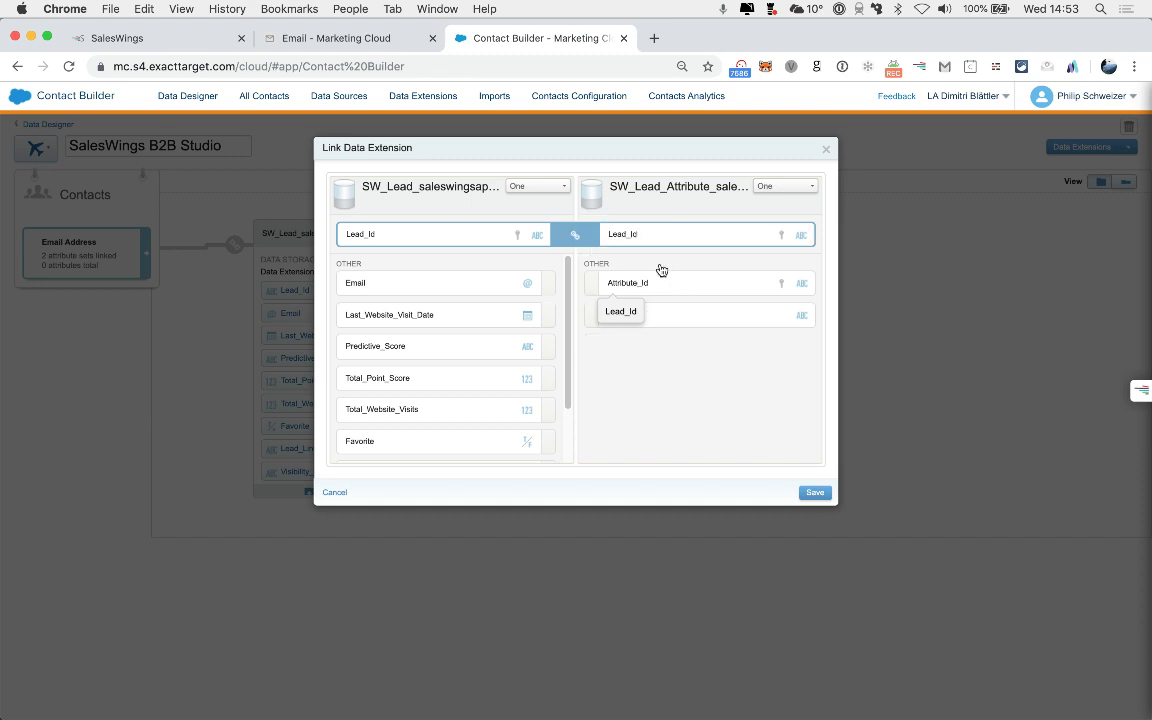
{"action": "left_click", "coordinate": [773, 186]}
{"action": "left_click", "coordinate": [773, 216]}
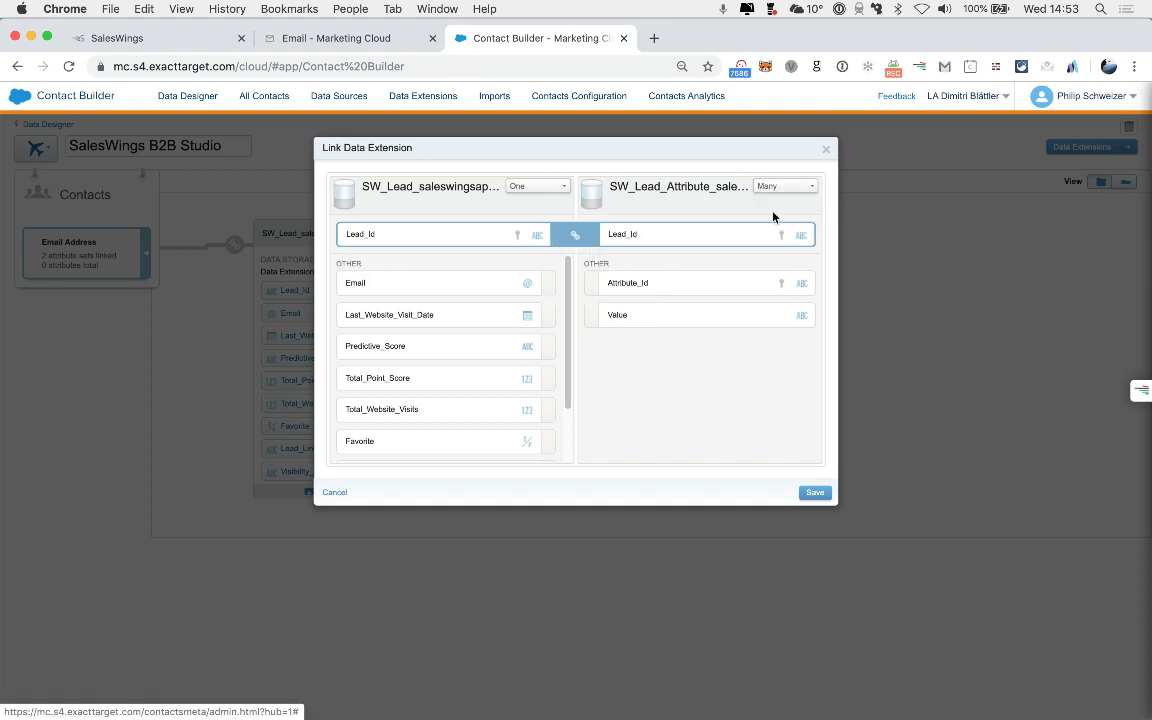
{"action": "left_click", "coordinate": [813, 494]}
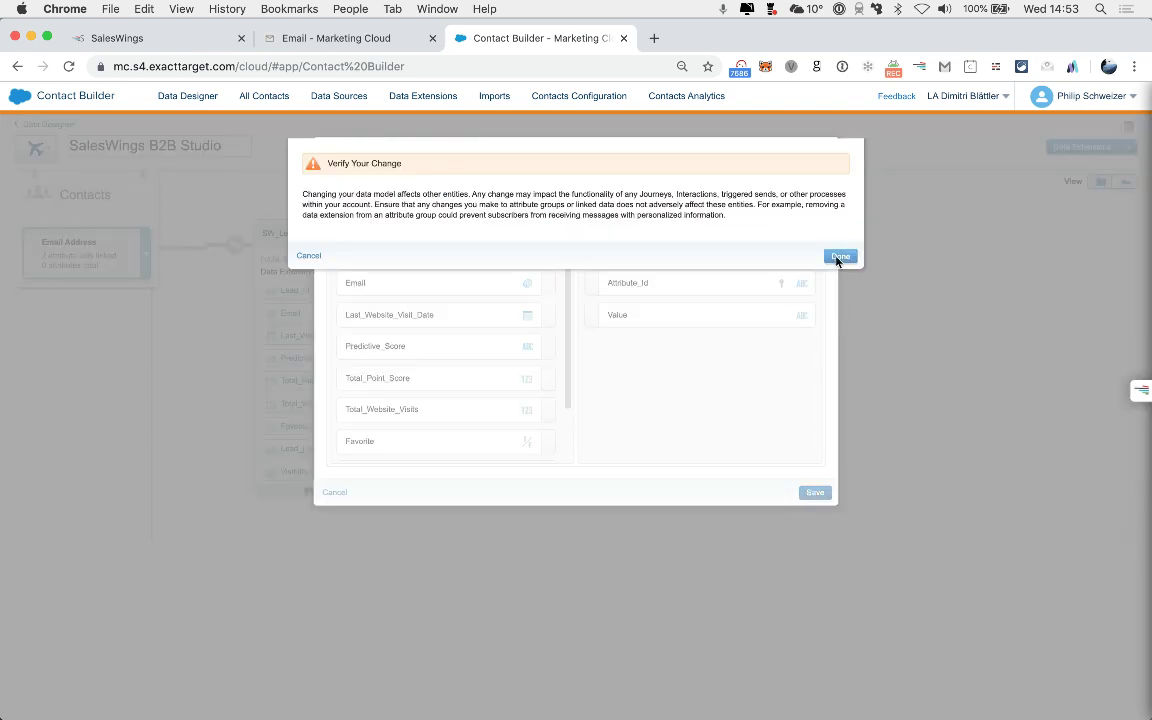
{"action": "left_click", "coordinate": [838, 257]}
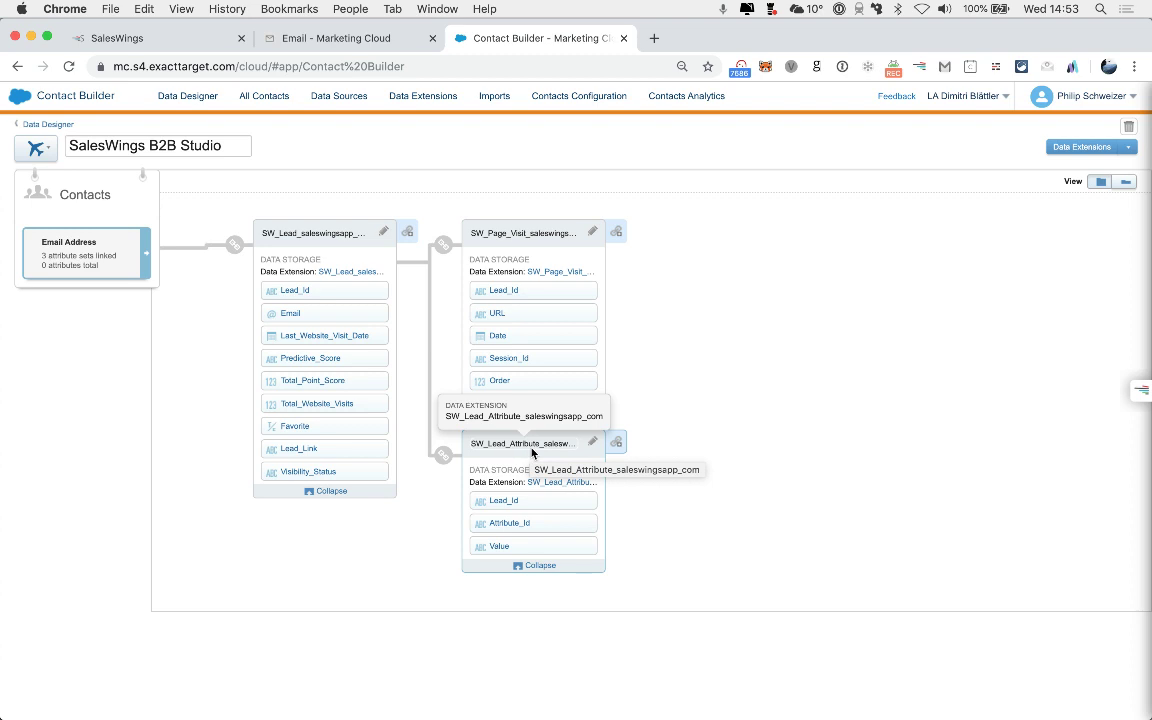
Add a many-to-one relationship from SW_Lead_Attribute_saleswingsapp_com to SW_Attributes_saleswingsapp_com, matching Attribute_Id on both sides, and save the data model change.
{"action": "left_click", "coordinate": [617, 446]}
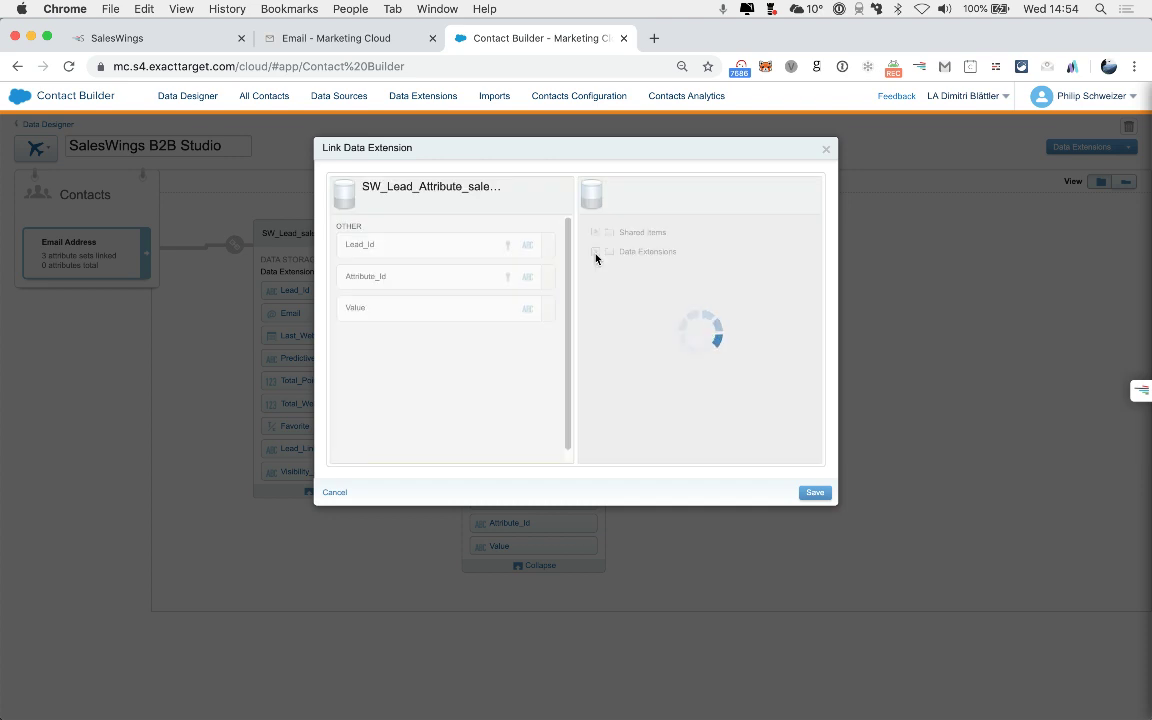
{"action": "scroll", "coordinate": [650, 365], "scroll_direction": "down", "scroll_amount": 4}
{"action": "scroll", "coordinate": [650, 368], "scroll_direction": "down", "scroll_amount": 2}
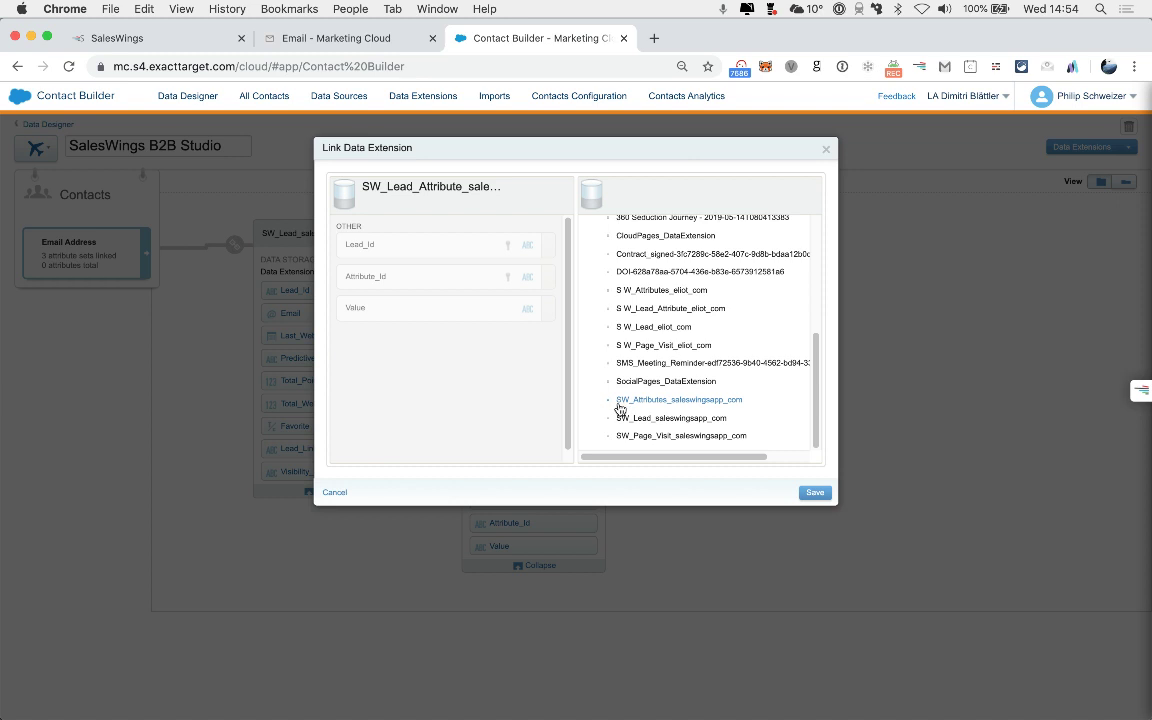
{"action": "left_click", "coordinate": [652, 400]}
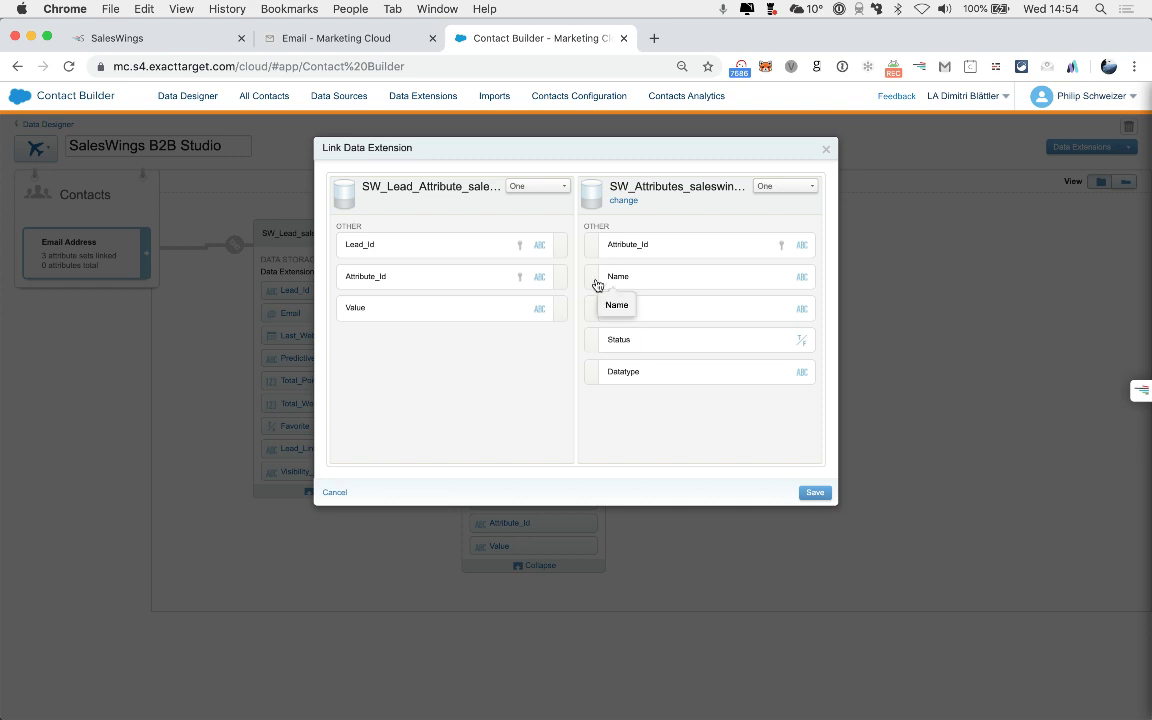
{"action": "left_click", "coordinate": [545, 188]}
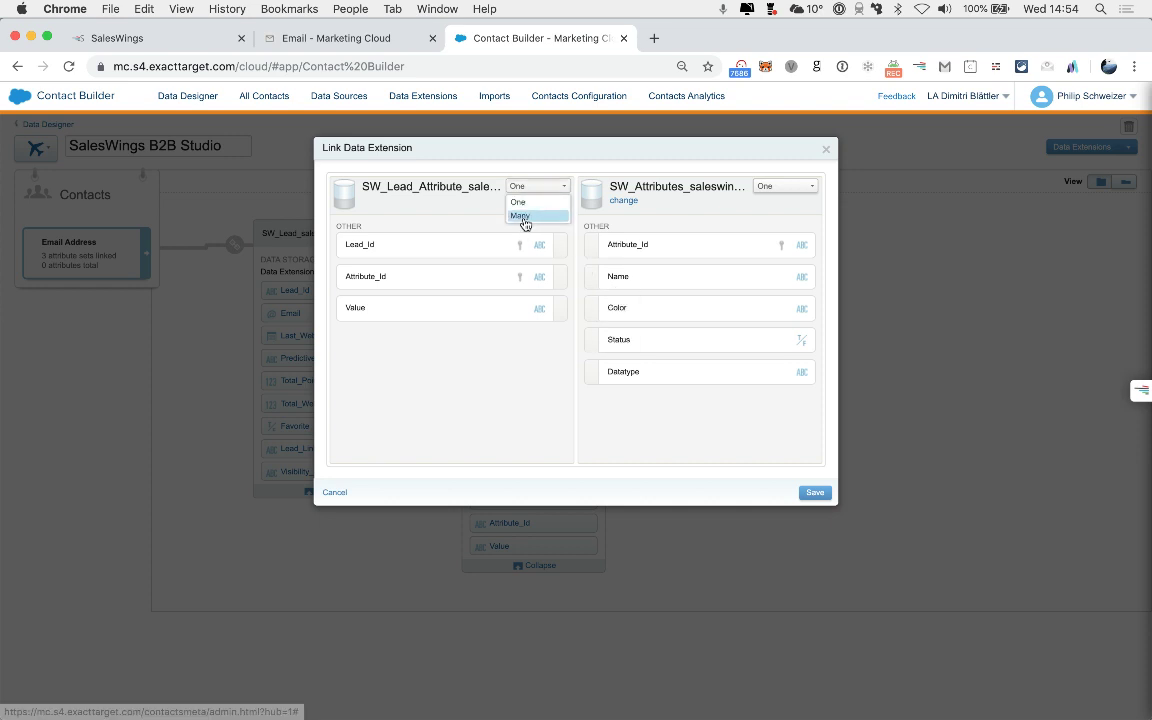
{"action": "left_click", "coordinate": [526, 219]}
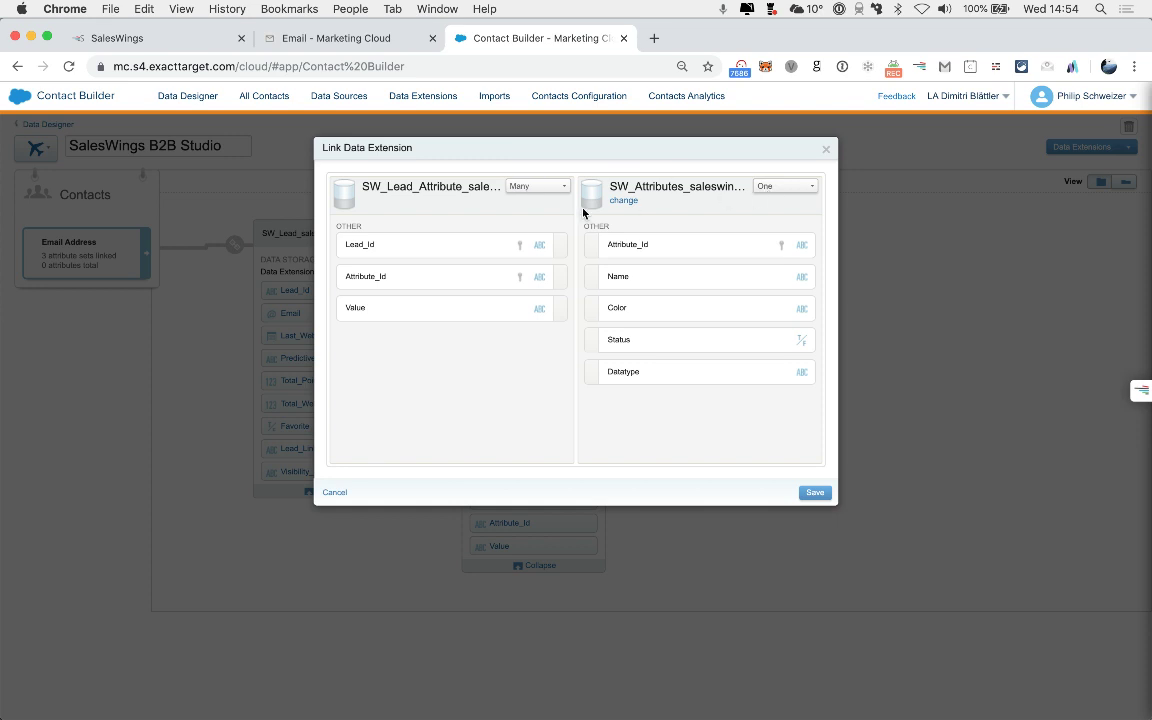
{"action": "left_click_drag", "start_coordinate": [486, 270], "coordinate": [478, 275]}
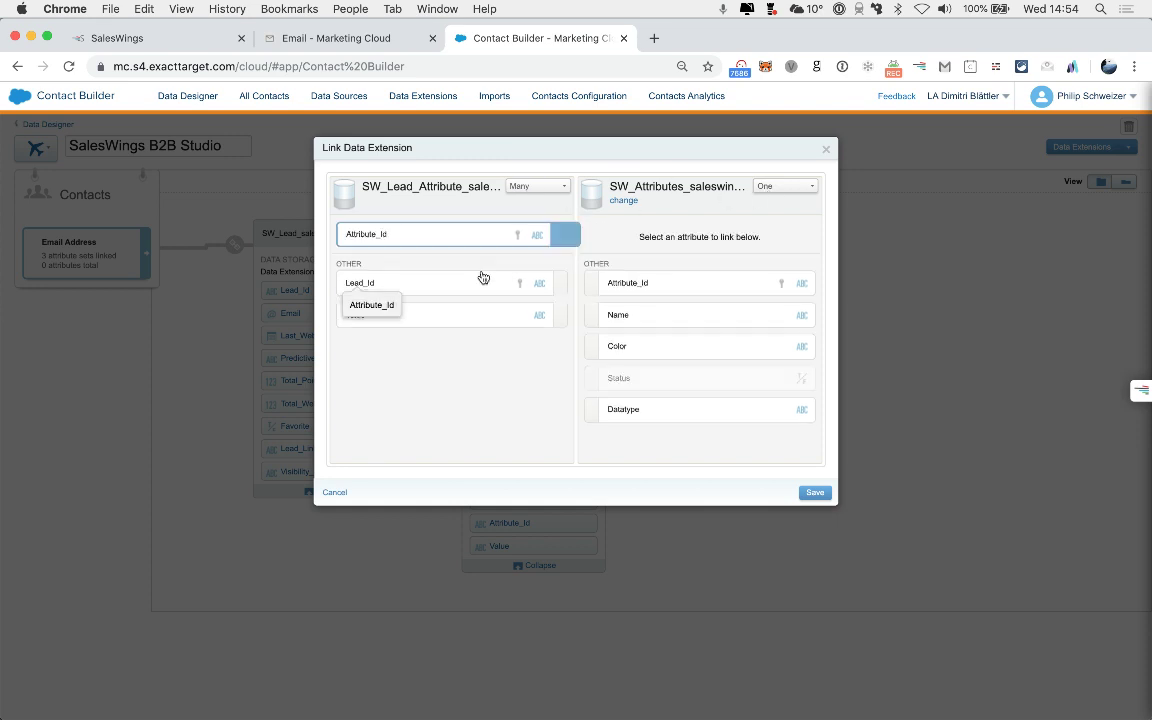
{"action": "left_click_drag", "start_coordinate": [674, 286], "coordinate": [608, 246]}
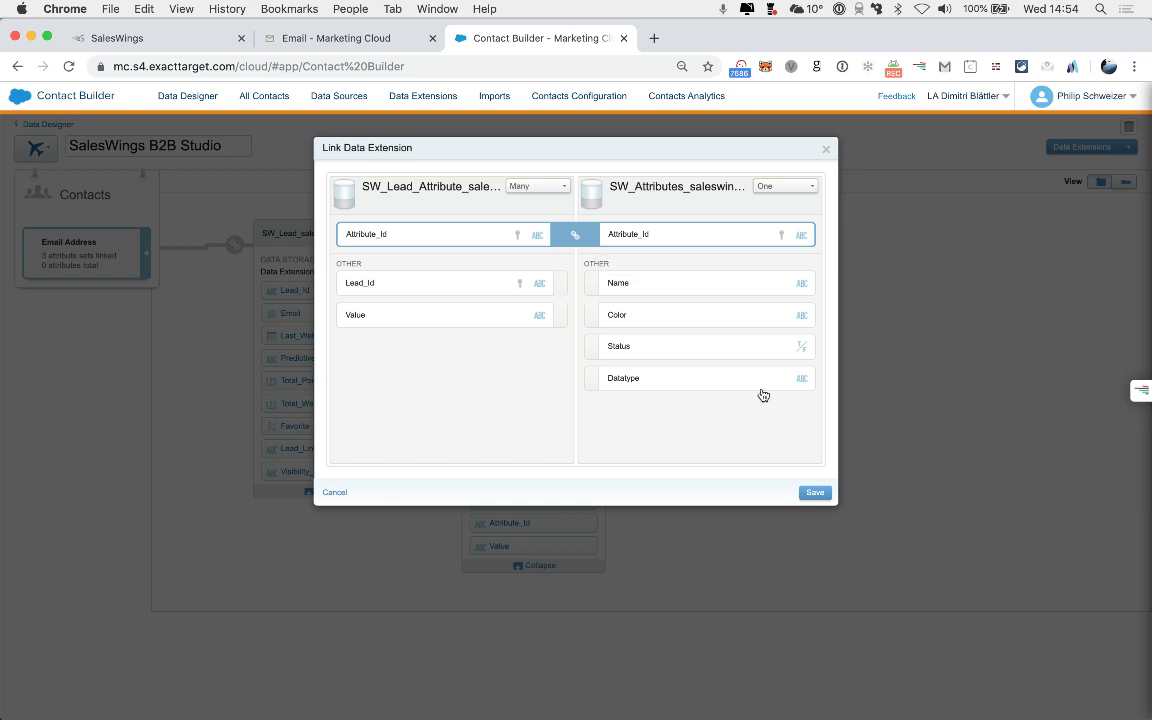
{"action": "left_click", "coordinate": [814, 494]}
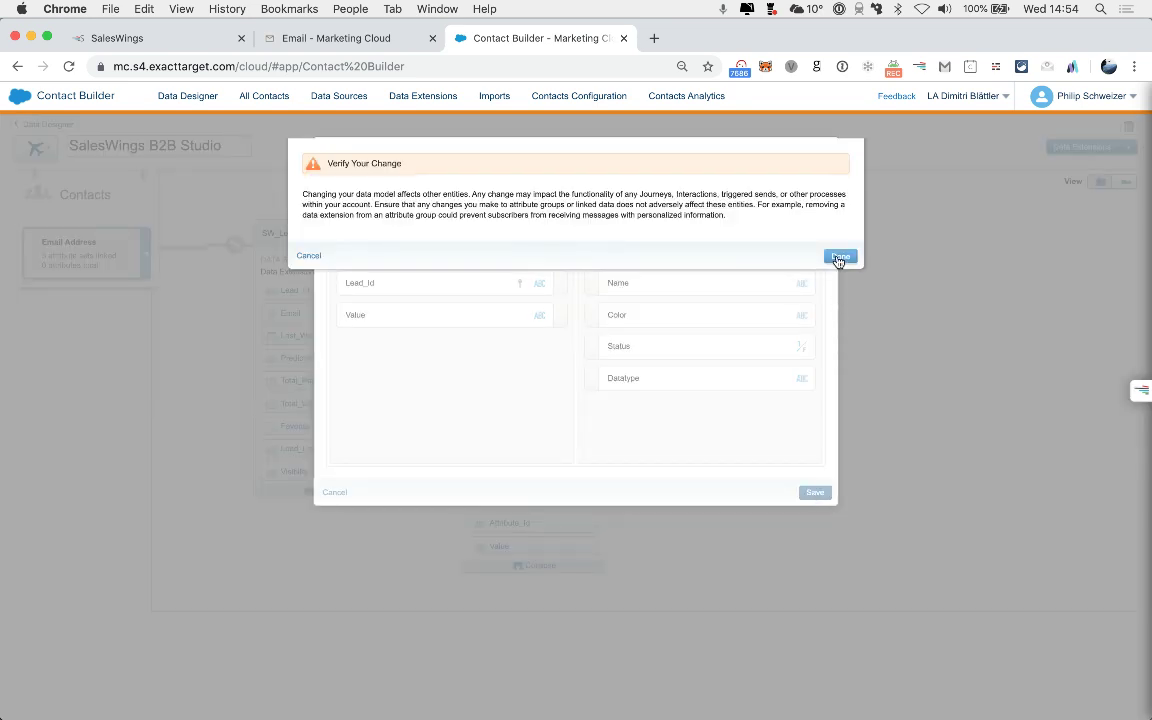
{"action": "left_click", "coordinate": [839, 258]}
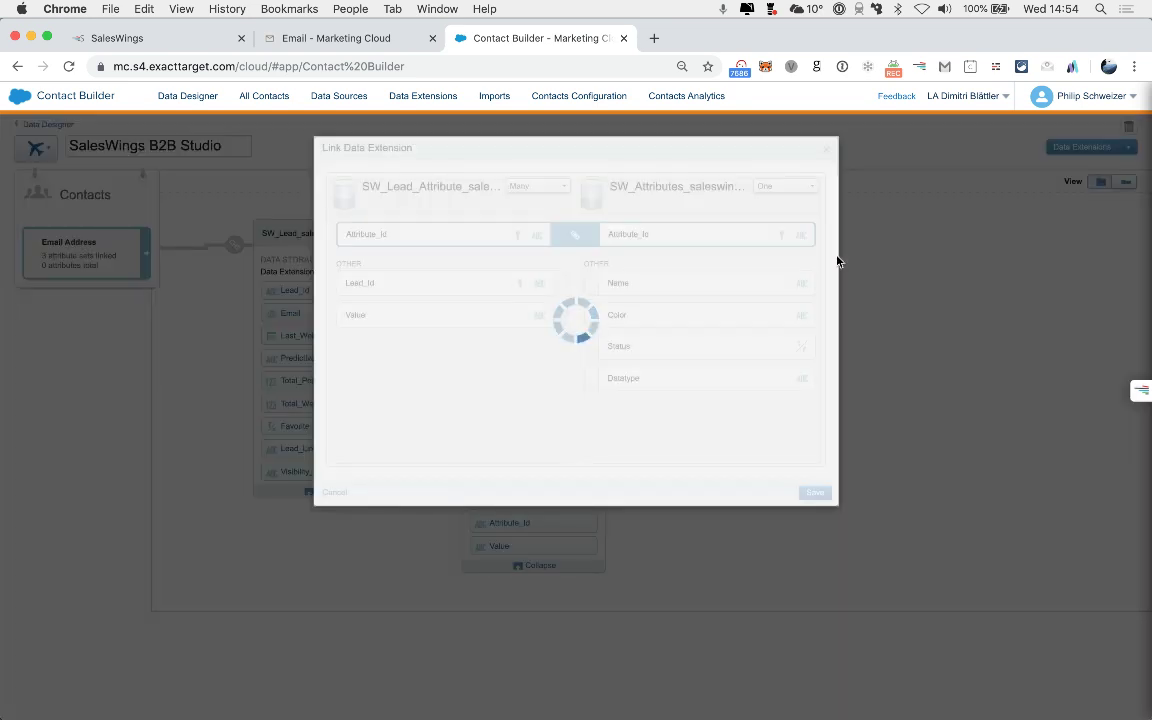